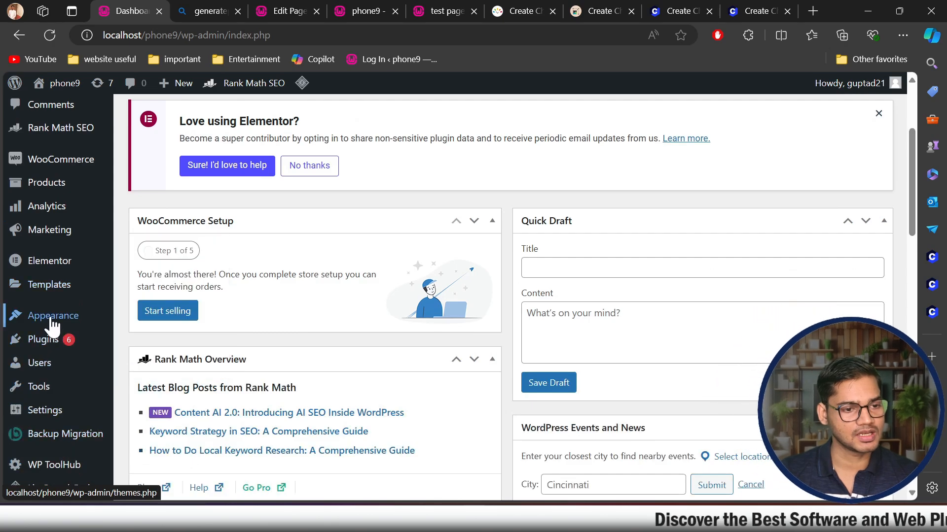
Open the installed themes of the phone9 site and review them, including the active GeneratePress theme
{"action": "left_click", "coordinate": [157, 321]}
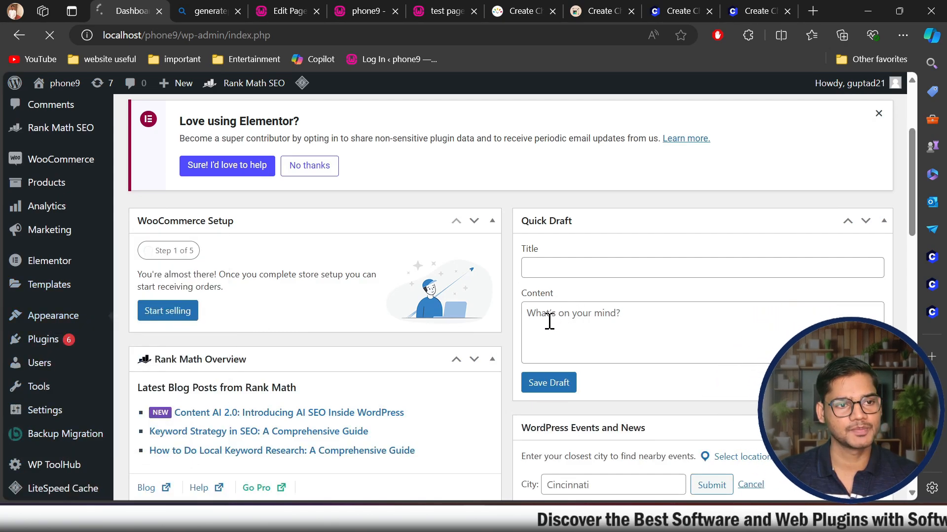
{"action": "scroll", "coordinate": [473, 277], "scroll_direction": "down", "scroll_amount": 5}
{"action": "scroll", "coordinate": [582, 315], "scroll_direction": "up", "scroll_amount": 5}
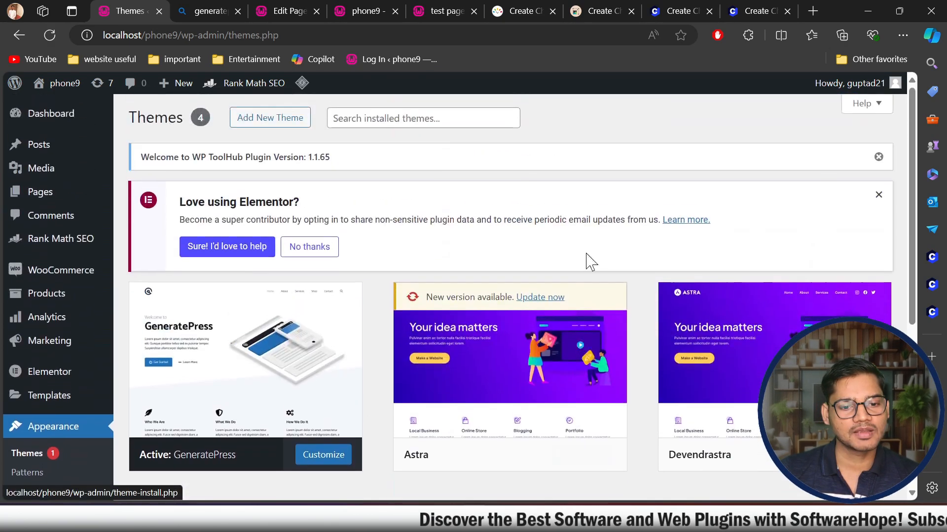
{"action": "scroll", "coordinate": [469, 326], "scroll_direction": "down", "scroll_amount": 1}
{"action": "scroll", "coordinate": [469, 326], "scroll_direction": "down", "scroll_amount": 2}
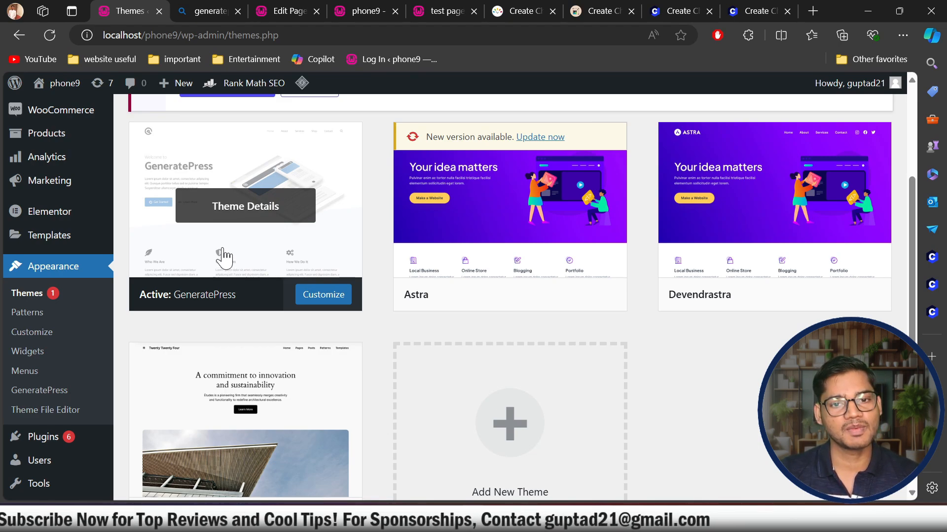
{"action": "scroll", "coordinate": [440, 342], "scroll_direction": "up", "scroll_amount": 3}
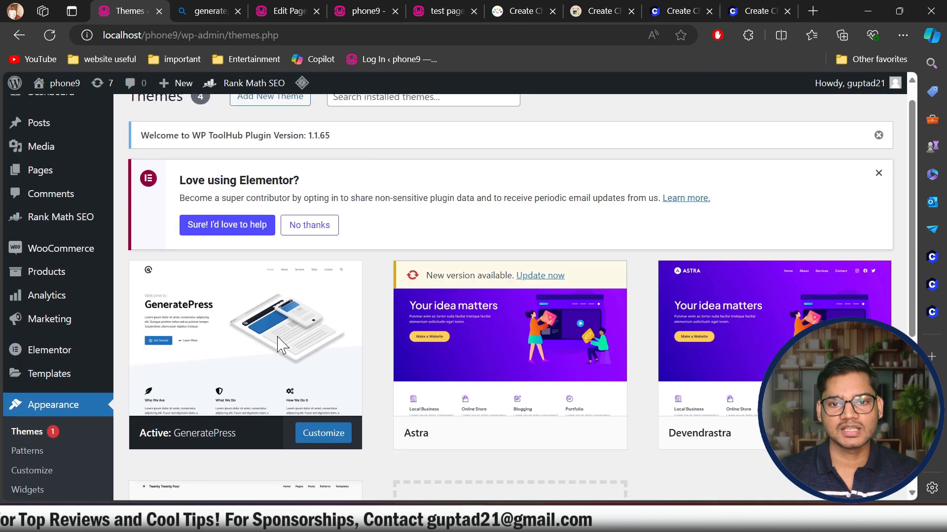
In the Convert Master Tool child theme generator, enter generatepress as the parent theme name and generatepress_child as the child theme name
{"action": "left_click", "coordinate": [754, 10]}
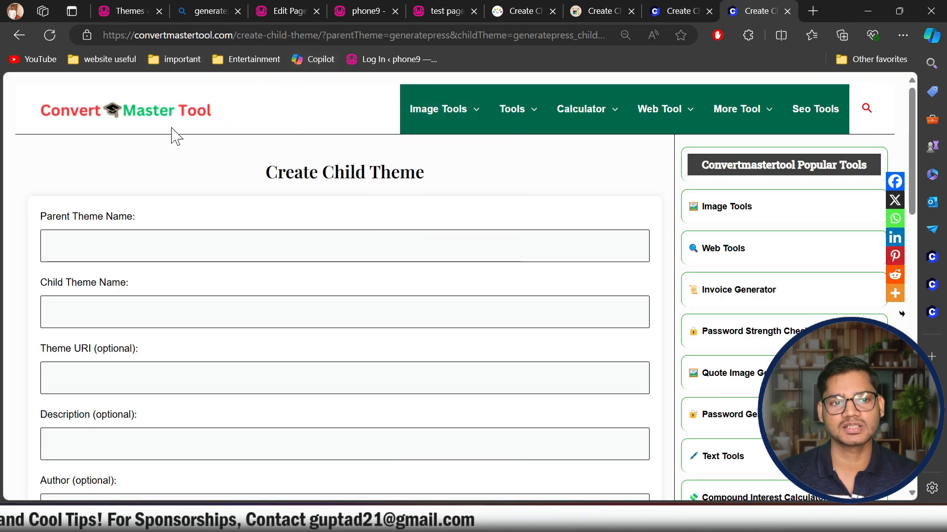
{"action": "left_click_drag", "start_coordinate": [255, 176], "coordinate": [505, 175]}
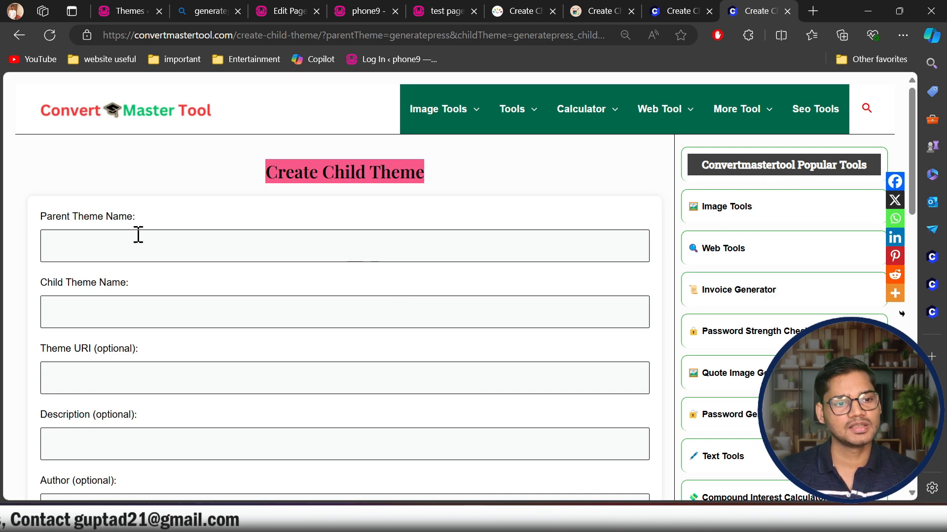
{"action": "left_click", "coordinate": [471, 285]}
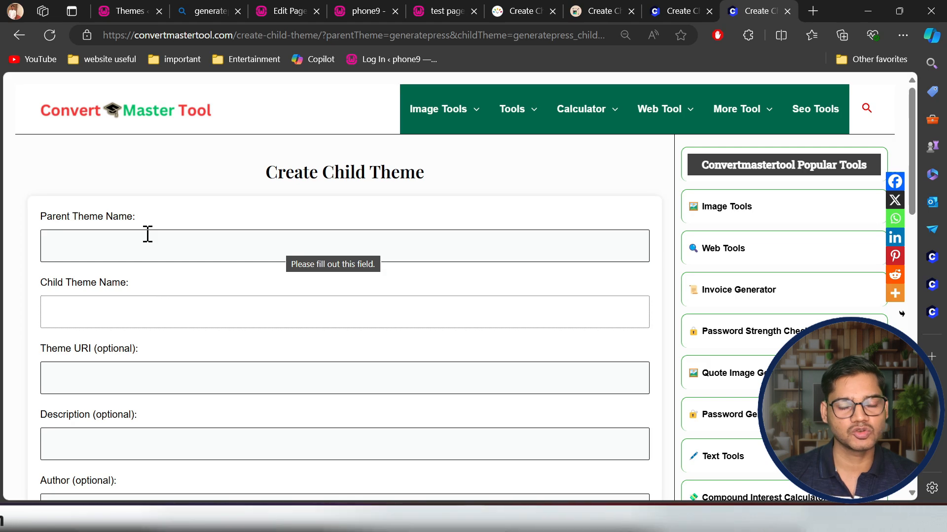
{"action": "left_click", "coordinate": [115, 249]}
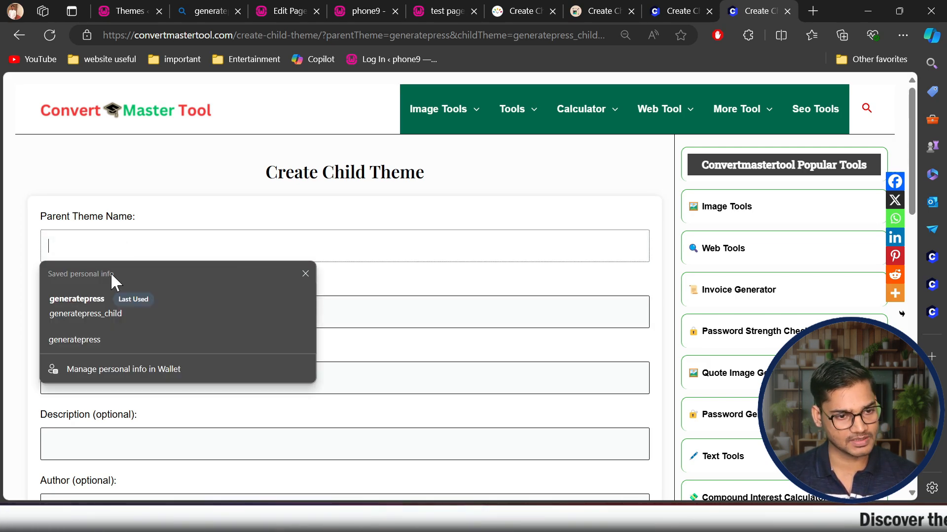
{"action": "left_click", "coordinate": [95, 303]}
{"action": "left_click_drag", "start_coordinate": [177, 319], "coordinate": [10, 317]}
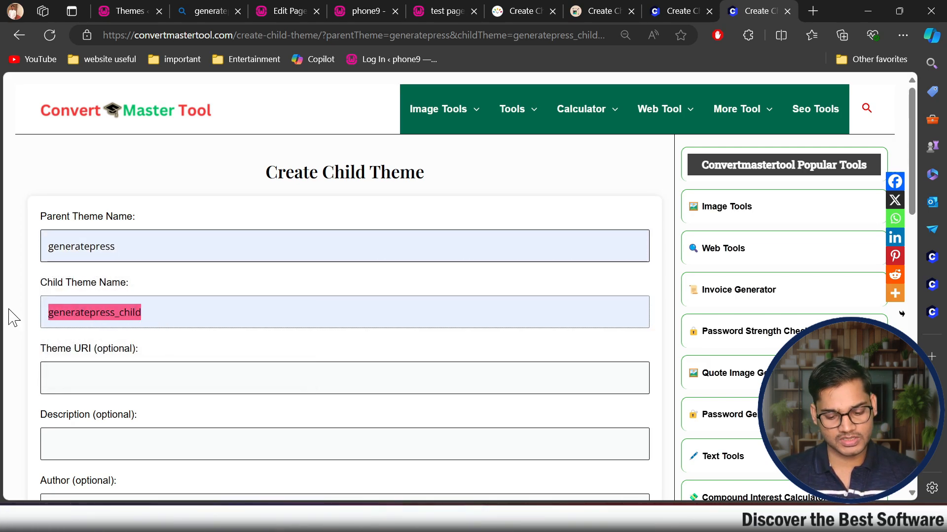
{"action": "key", "text": "BackSpace"}
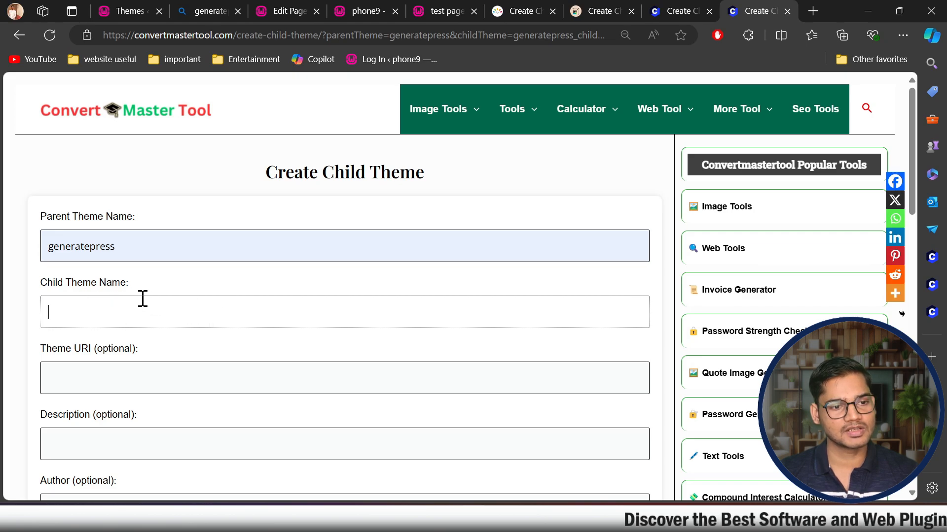
{"action": "left_click", "coordinate": [128, 313]}
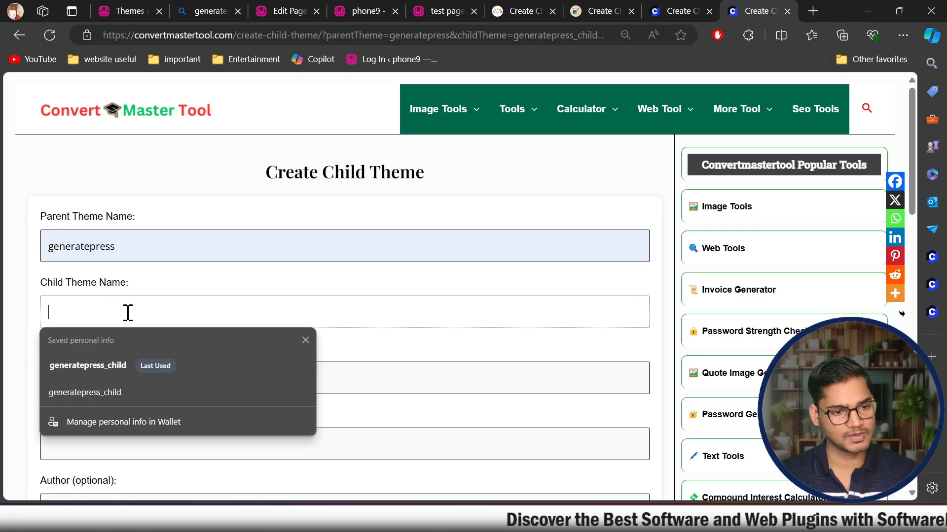
{"action": "key", "text": "Down"}
{"action": "key", "text": "Return"}
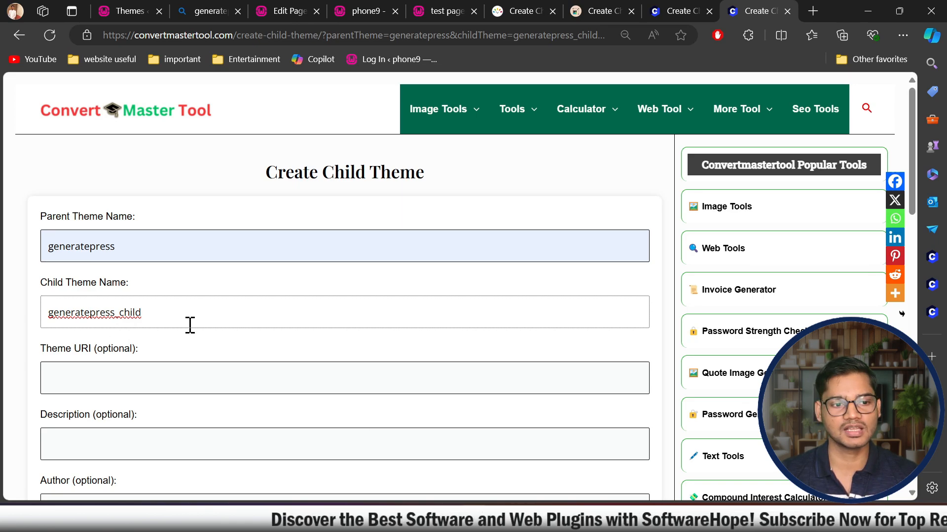
Generate and download the child theme, leaving the optional URI, description and author fields empty
{"action": "scroll", "coordinate": [226, 244], "scroll_direction": "down", "scroll_amount": 5}
{"action": "scroll", "coordinate": [140, 232], "scroll_direction": "up", "scroll_amount": 3}
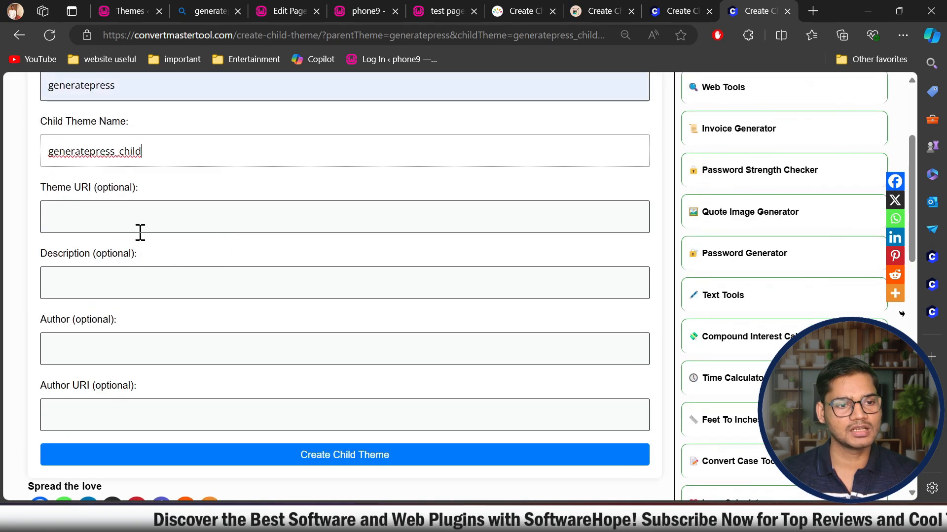
{"action": "left_click", "coordinate": [150, 217]}
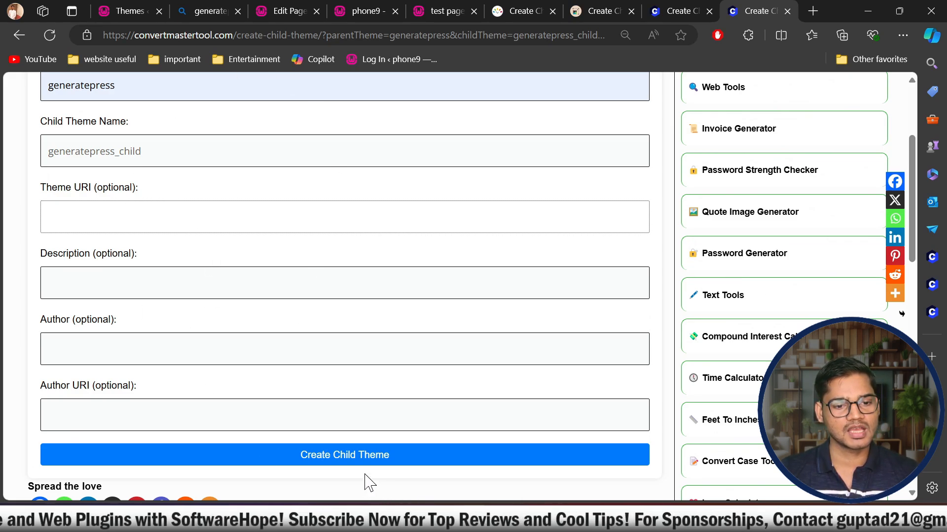
{"action": "left_click", "coordinate": [391, 465]}
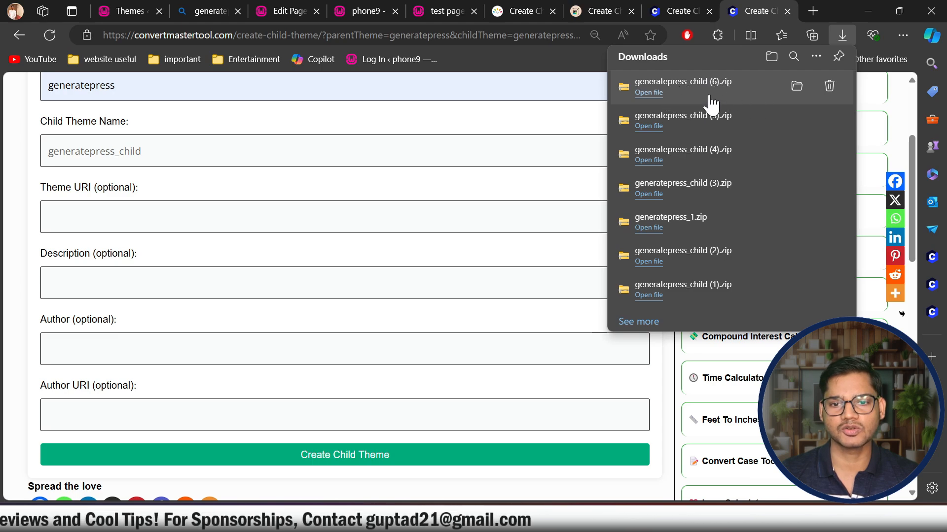
Copy the downloaded generatepress_child (6).zip to the desktop and rename the copy to generatepress_child.zip
{"action": "left_click", "coordinate": [797, 86]}
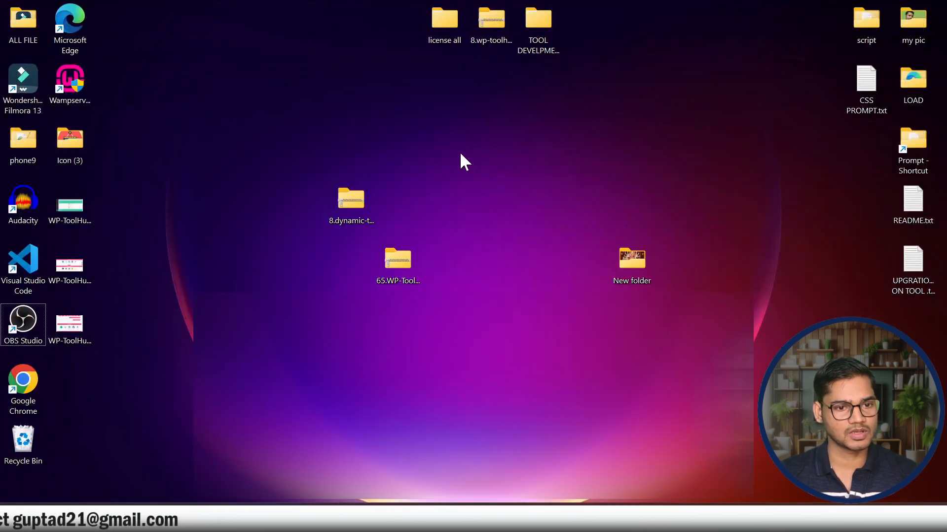
{"action": "key", "text": "ctrl+v"}
{"action": "left_click", "coordinate": [79, 407]}
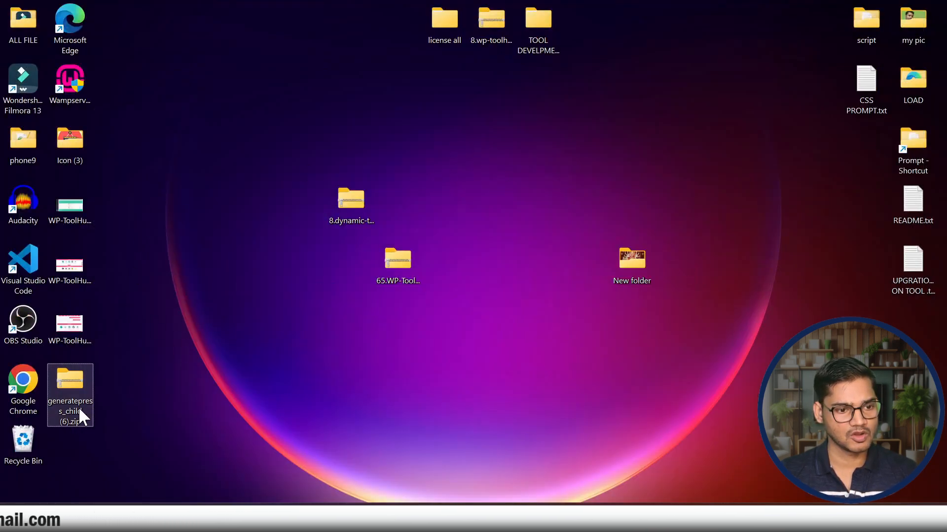
{"action": "left_click", "coordinate": [80, 413]}
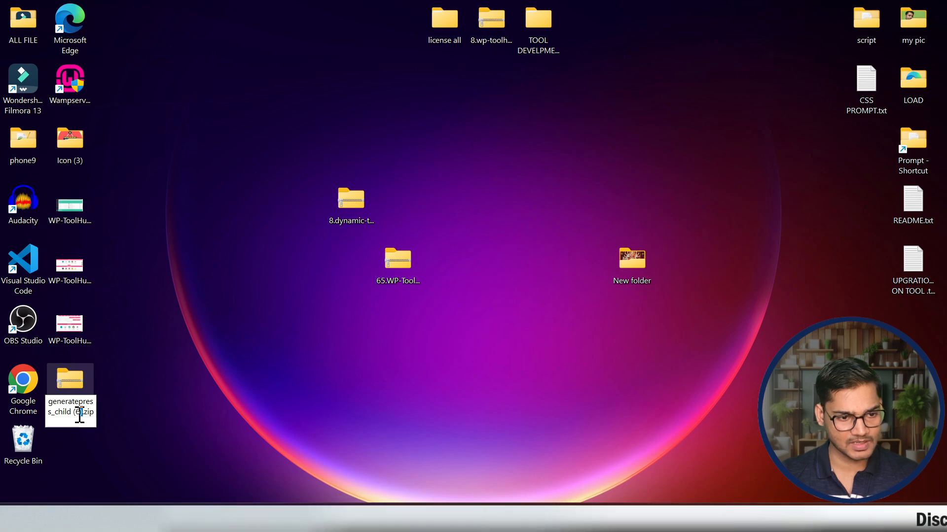
{"action": "key", "text": "BackSpace"}
{"action": "key", "text": "BackSpace"}
{"action": "key", "text": "BackSpace"}
{"action": "key", "text": "BackSpace"}
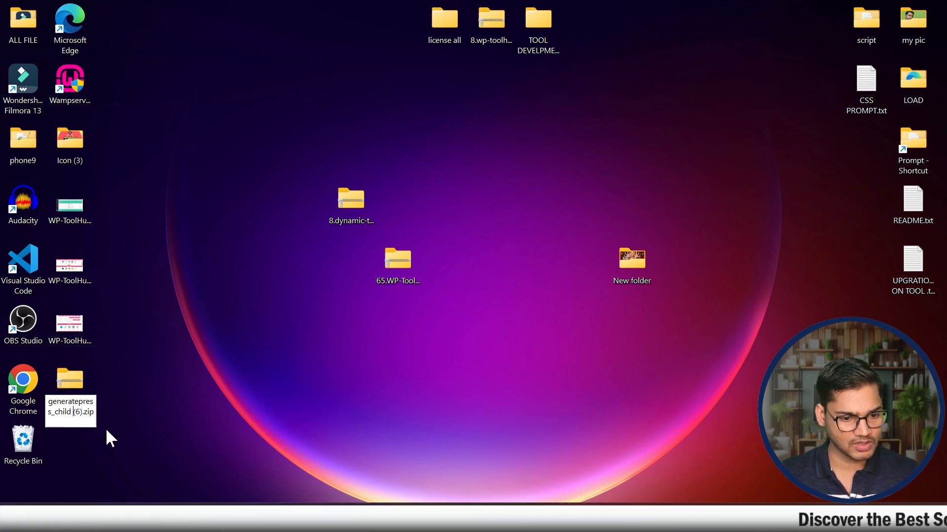
{"action": "left_click", "coordinate": [114, 430]}
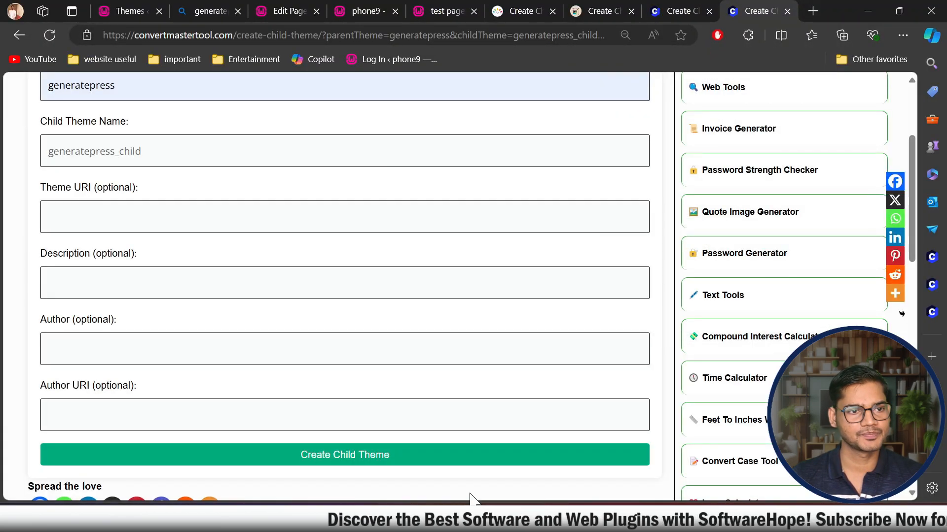
Upload generatepress_child.zip from the desktop as a new theme in WordPress and install it
{"action": "left_click", "coordinate": [129, 11]}
{"action": "left_click", "coordinate": [270, 120]}
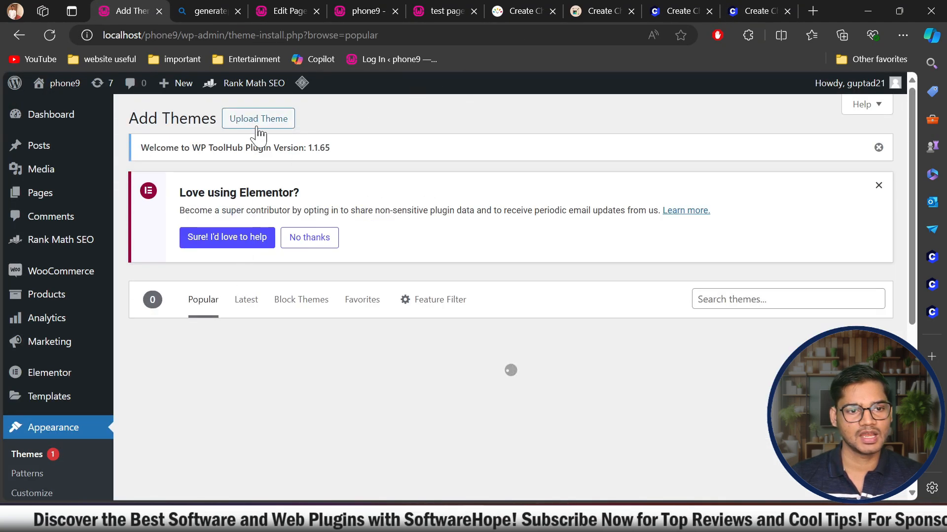
{"action": "left_click", "coordinate": [262, 124]}
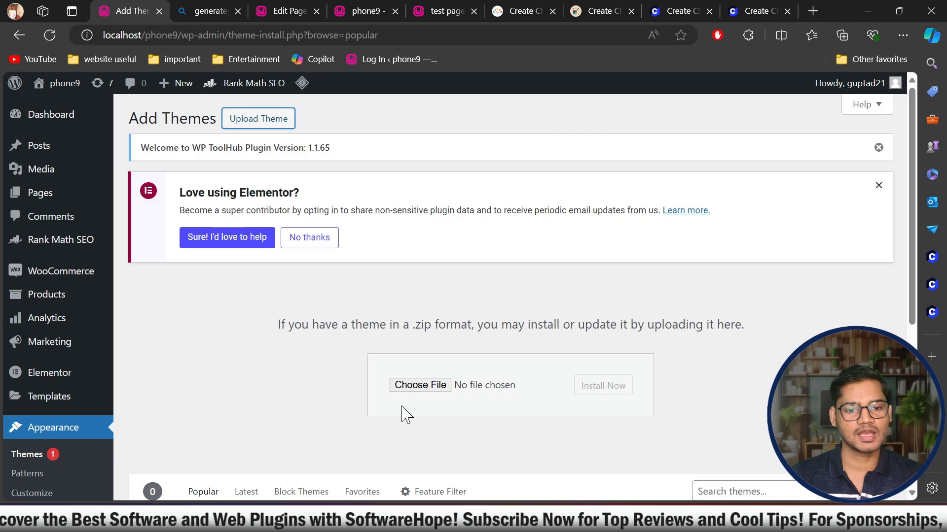
{"action": "left_click", "coordinate": [497, 392]}
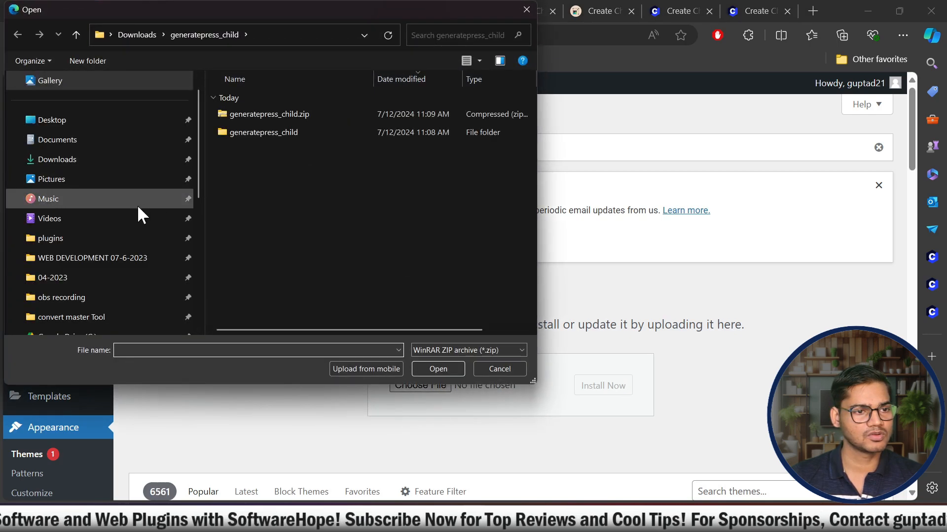
{"action": "left_click", "coordinate": [58, 123]}
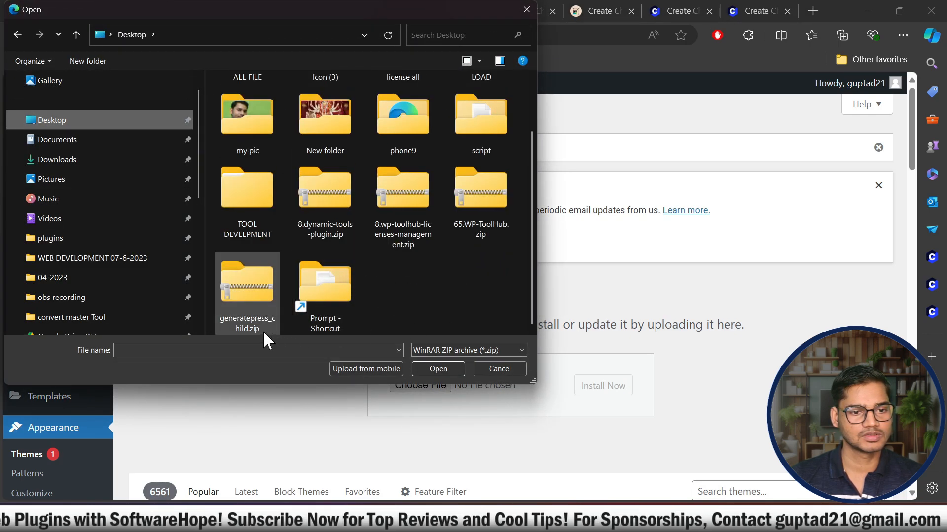
{"action": "left_click", "coordinate": [254, 294]}
{"action": "left_click", "coordinate": [436, 367]}
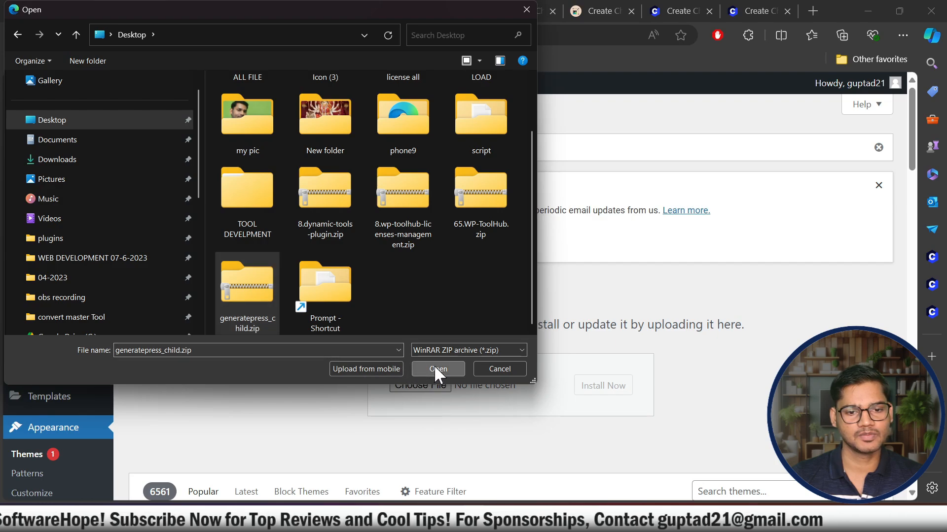
{"action": "left_click", "coordinate": [606, 389]}
Activate the generatepress_child theme and check it among the installed themes
{"action": "scroll", "coordinate": [323, 300], "scroll_direction": "down", "scroll_amount": 6}
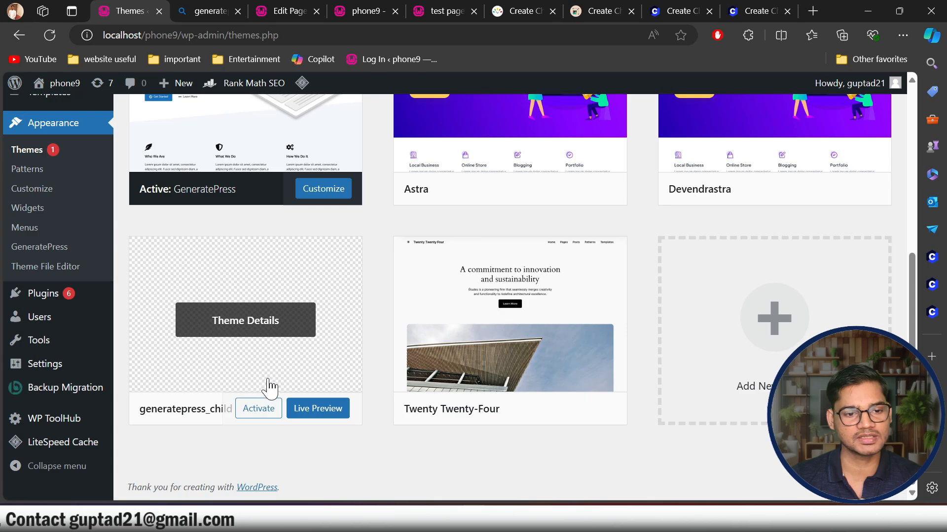
{"action": "left_click", "coordinate": [262, 409]}
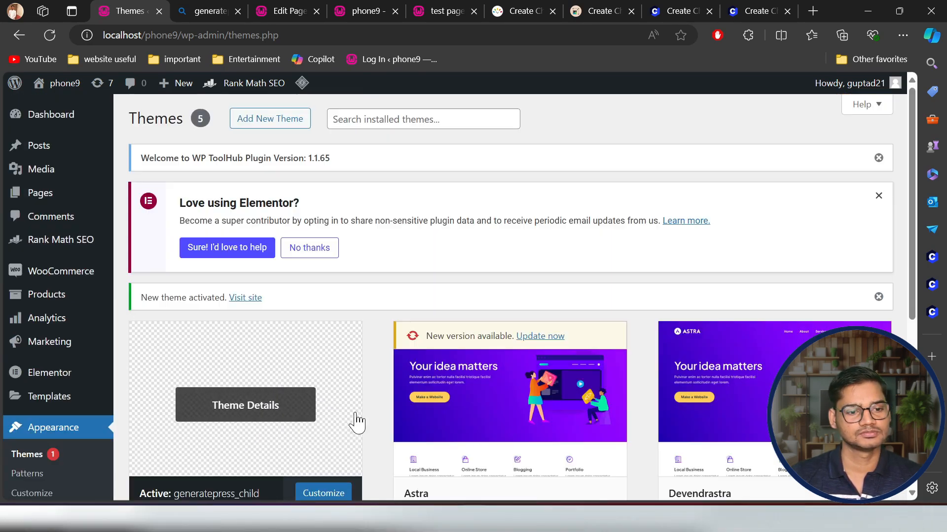
{"action": "scroll", "coordinate": [355, 422], "scroll_direction": "down", "scroll_amount": 5}
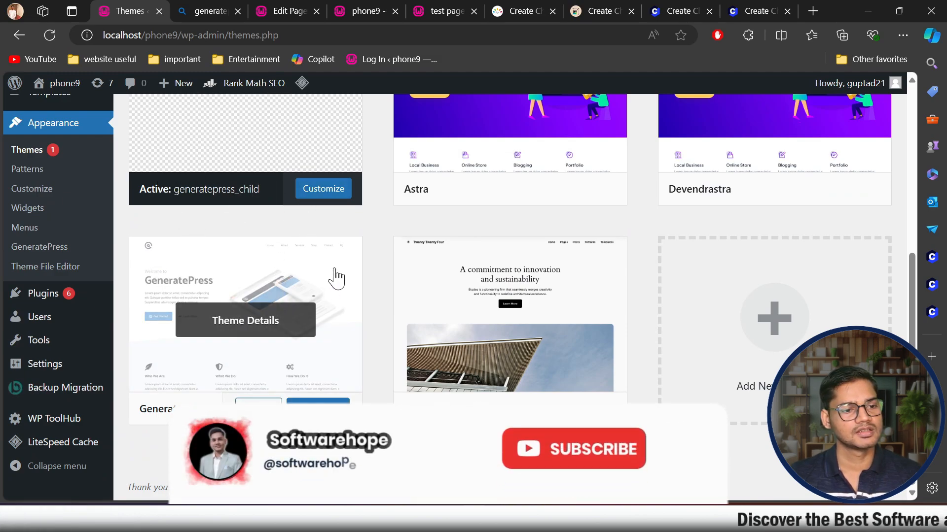
{"action": "scroll", "coordinate": [313, 274], "scroll_direction": "up", "scroll_amount": 3}
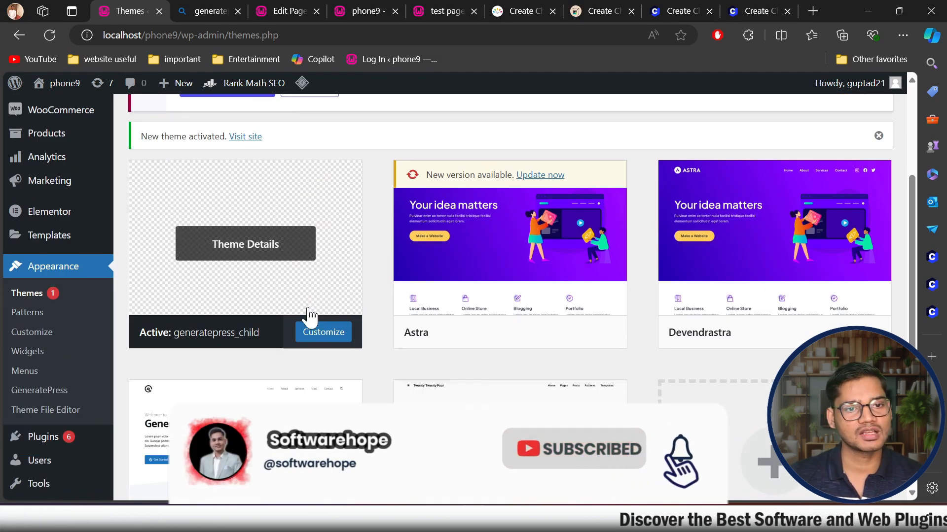
{"action": "scroll", "coordinate": [307, 317], "scroll_direction": "down", "scroll_amount": 3}
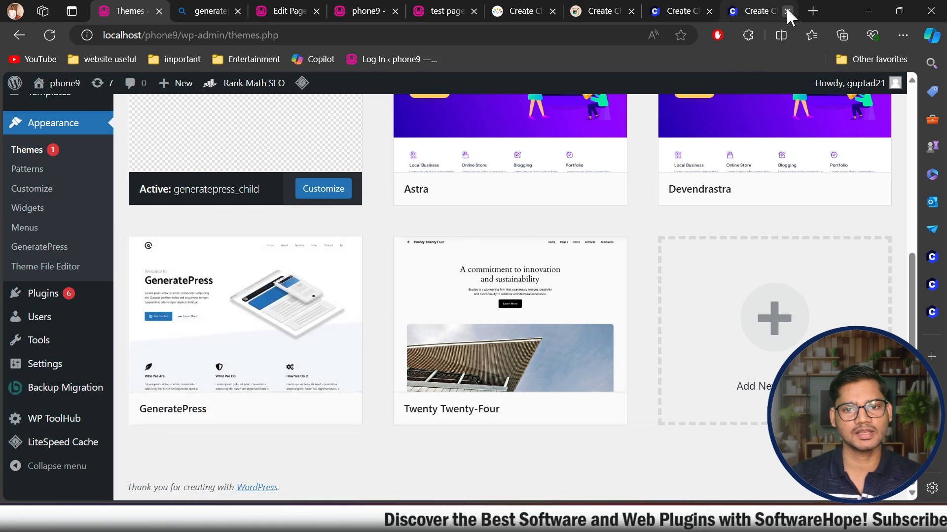
Search the web in a new tab for "generatepress theme", refining the query to "generatepress theme donlaod"
{"action": "left_click", "coordinate": [793, 14]}
{"action": "left_click", "coordinate": [811, 11]}
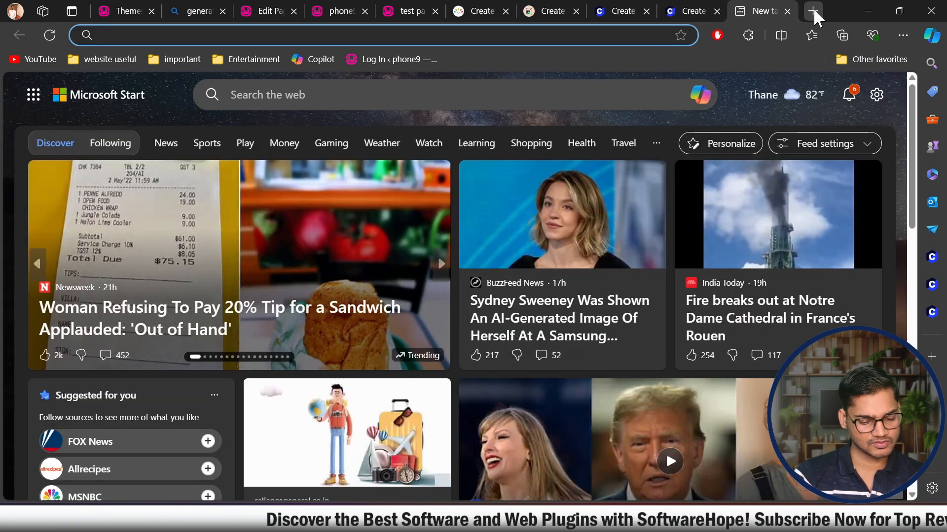
{"action": "type", "text": "generatepress te"}
{"action": "type", "text": "me"}
{"action": "left_click", "coordinate": [196, 85]}
{"action": "left_click", "coordinate": [298, 102]}
{"action": "type", "text": "donlaod"}
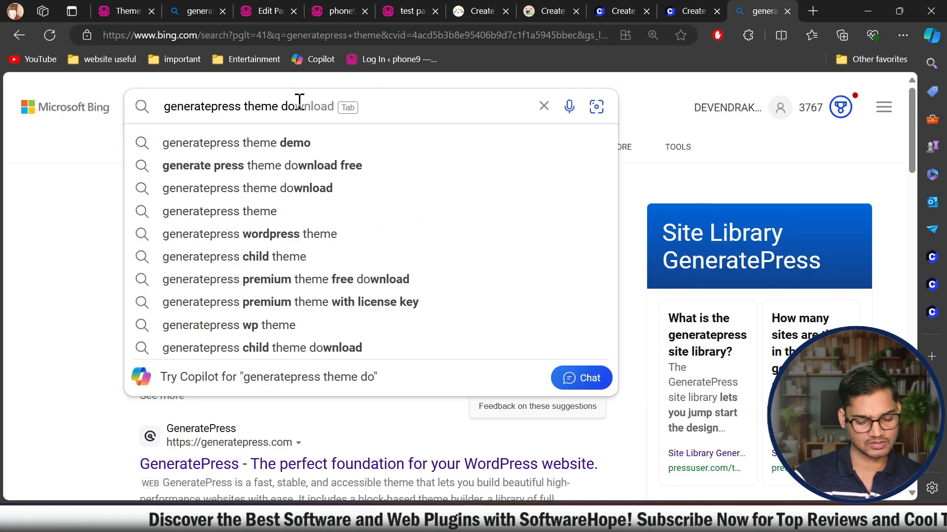
{"action": "key", "text": "Return"}
Open the WordPress.org page of the GeneratePress theme from the search results
{"action": "scroll", "coordinate": [263, 172], "scroll_direction": "down", "scroll_amount": 3}
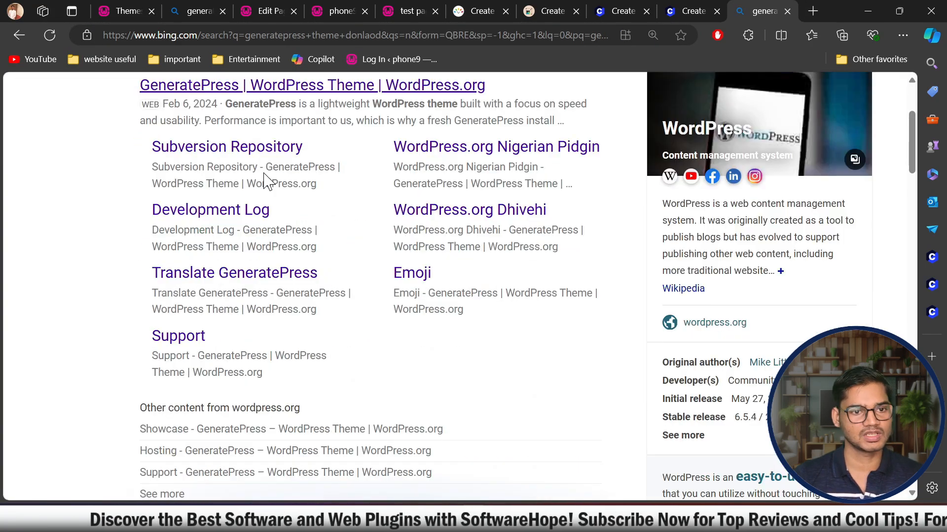
{"action": "scroll", "coordinate": [265, 180], "scroll_direction": "up", "scroll_amount": 3}
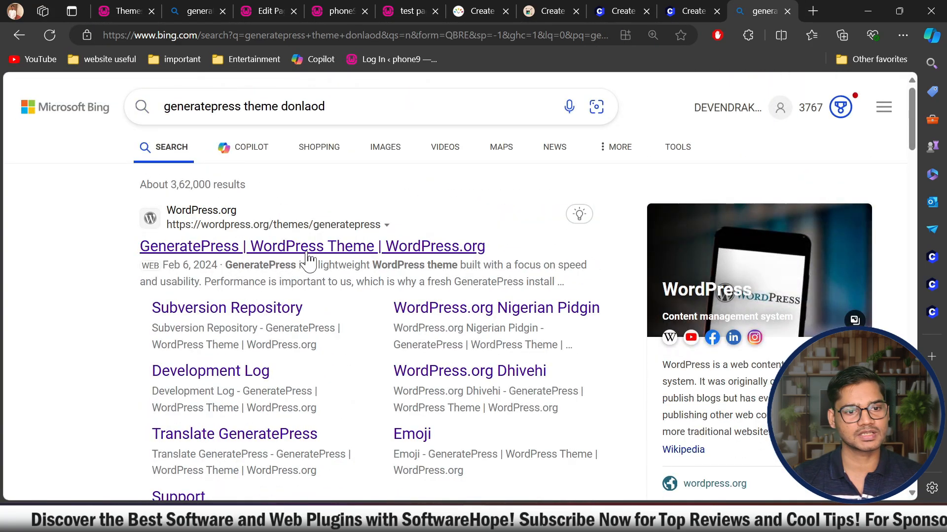
{"action": "left_click", "coordinate": [324, 245]}
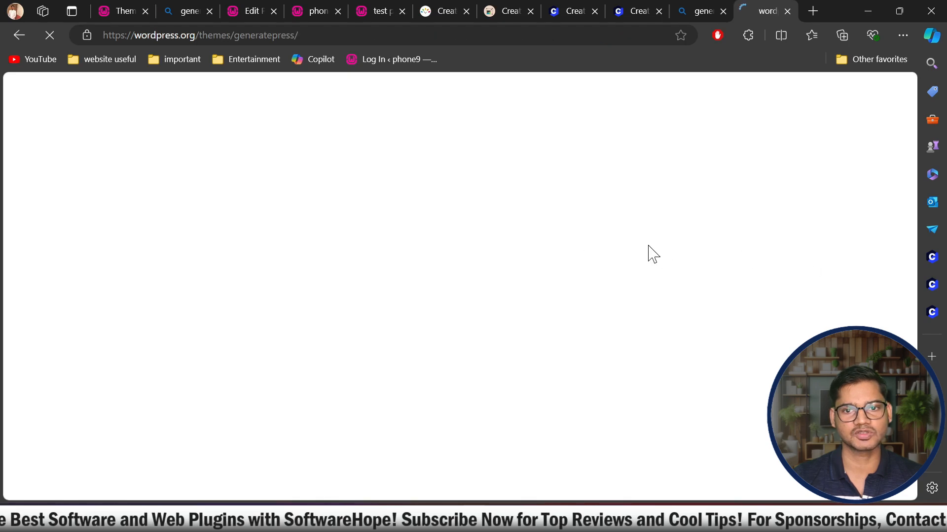
Download the GeneratePress theme's zip from its WordPress.org page and open the archive's generatepress folder
{"action": "left_click", "coordinate": [755, 407]}
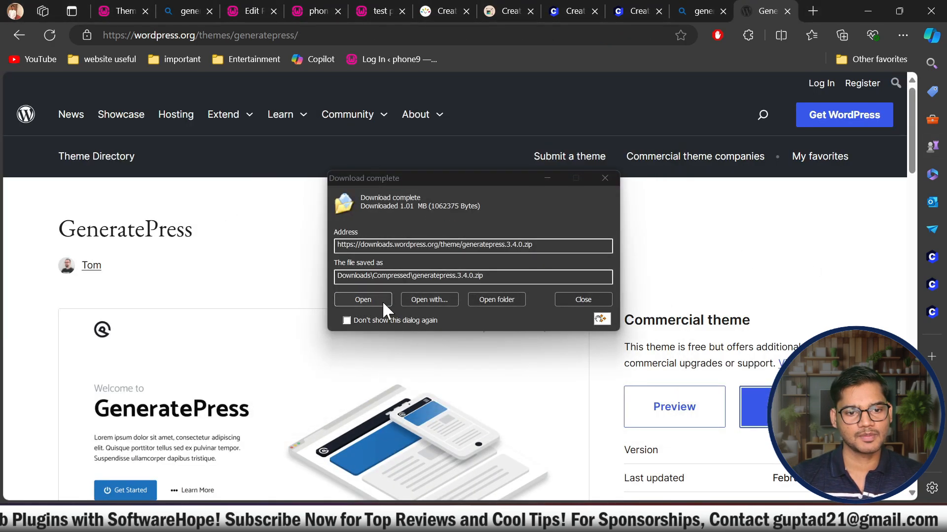
{"action": "left_click", "coordinate": [429, 299]}
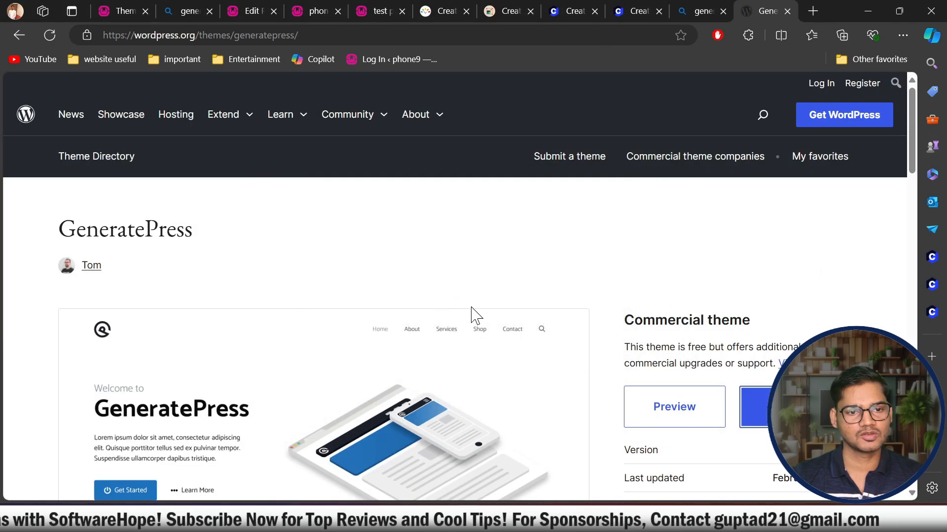
{"action": "left_click", "coordinate": [535, 439]}
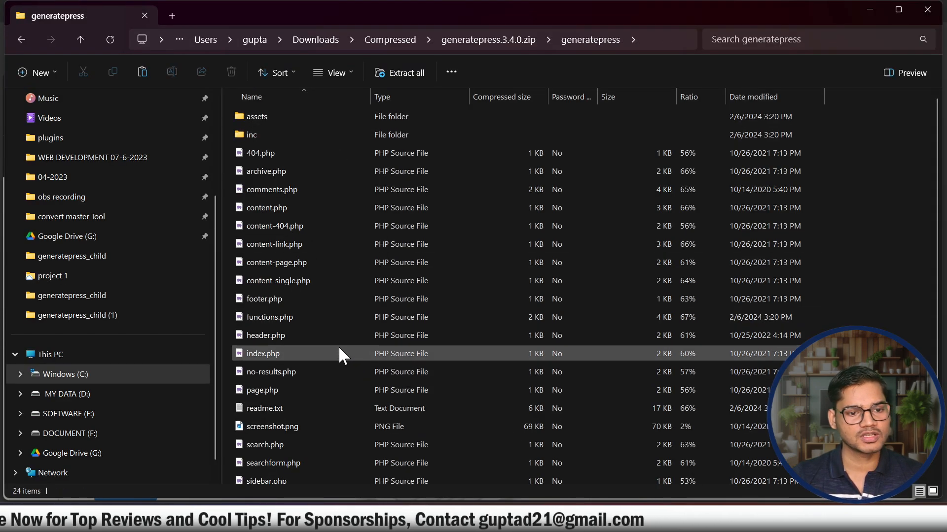
Open single.php from the generatepress archive and copy all of its code
{"action": "scroll", "coordinate": [341, 338], "scroll_direction": "down", "scroll_amount": 1}
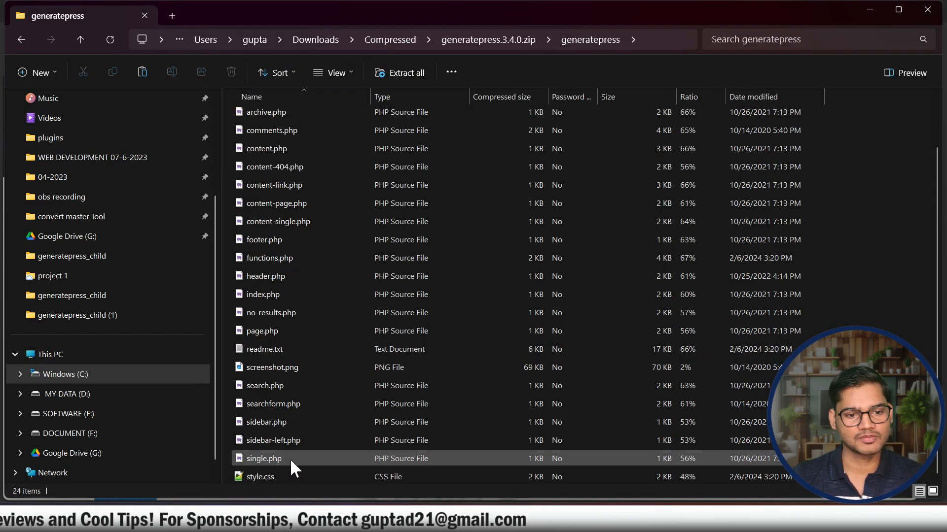
{"action": "double_click", "coordinate": [345, 455]}
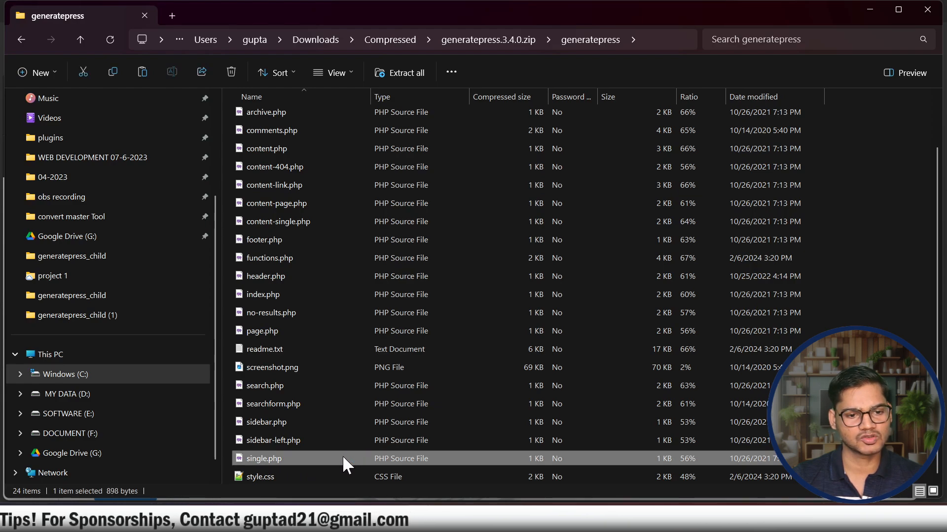
{"action": "key", "text": "ctrl+a"}
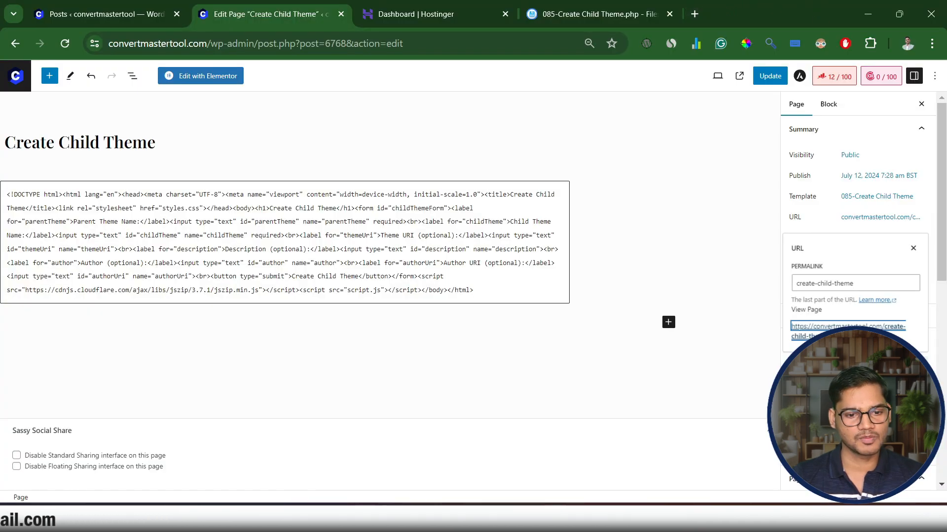
Switch to ChatGPT and submit "create custom templet using this code. keep same structure -" followed by the code of single.php
{"action": "key", "text": "super"}
{"action": "left_click", "coordinate": [498, 221]}
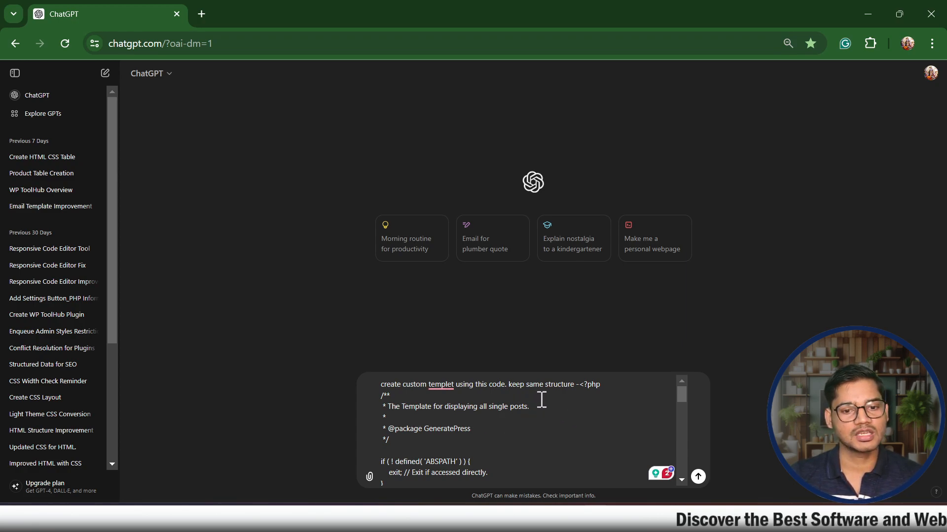
{"action": "scroll", "coordinate": [582, 400], "scroll_direction": "down", "scroll_amount": 10}
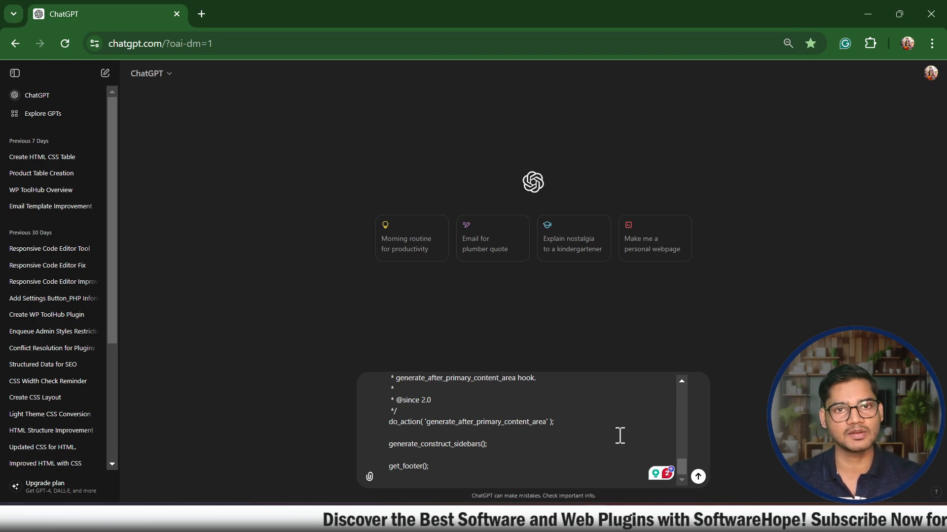
{"action": "scroll", "coordinate": [611, 413], "scroll_direction": "up", "scroll_amount": 10}
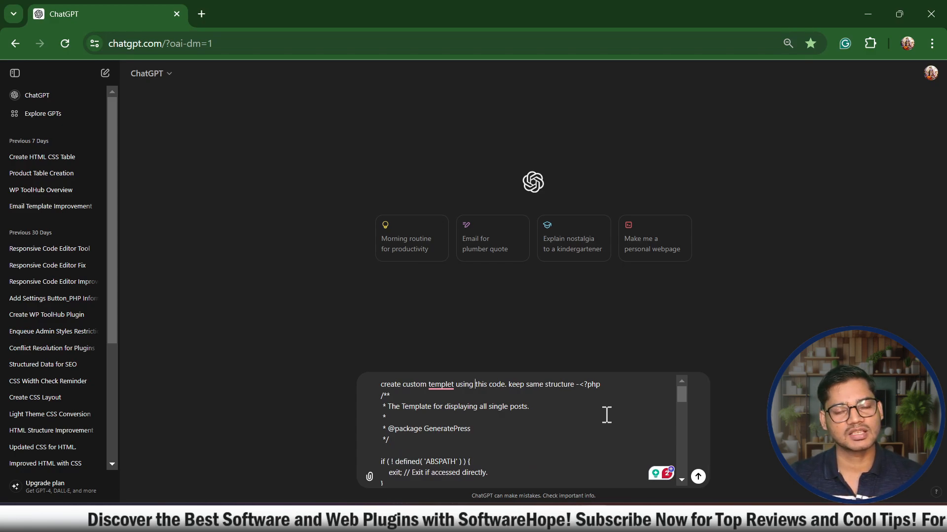
{"action": "left_click", "coordinate": [699, 477]}
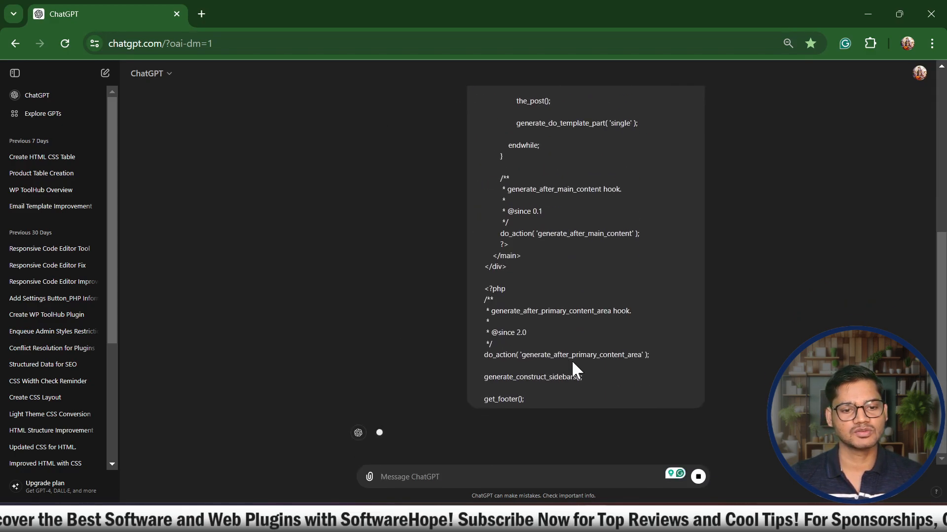
Send a follow-up message in the chat about adding the custom single-post template to the child theme
{"action": "scroll", "coordinate": [572, 373], "scroll_direction": "up", "scroll_amount": 6}
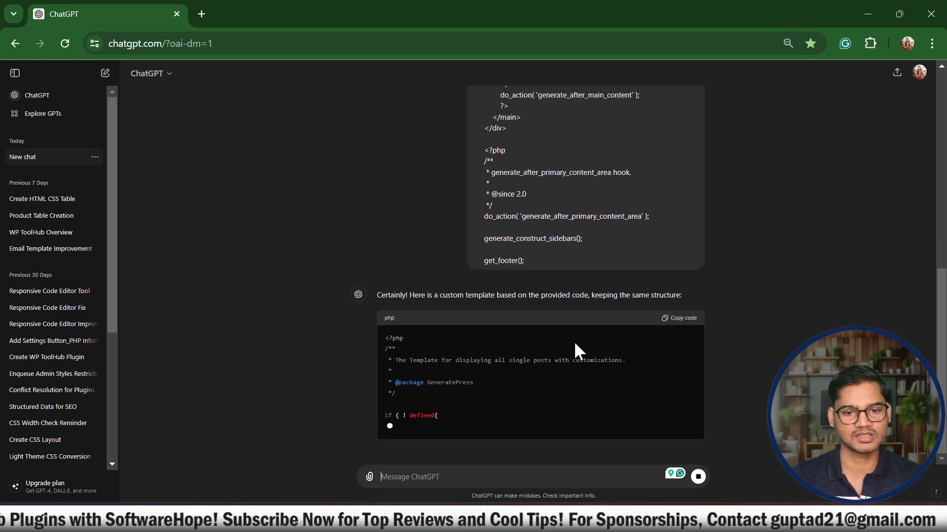
{"action": "left_click", "coordinate": [454, 473]}
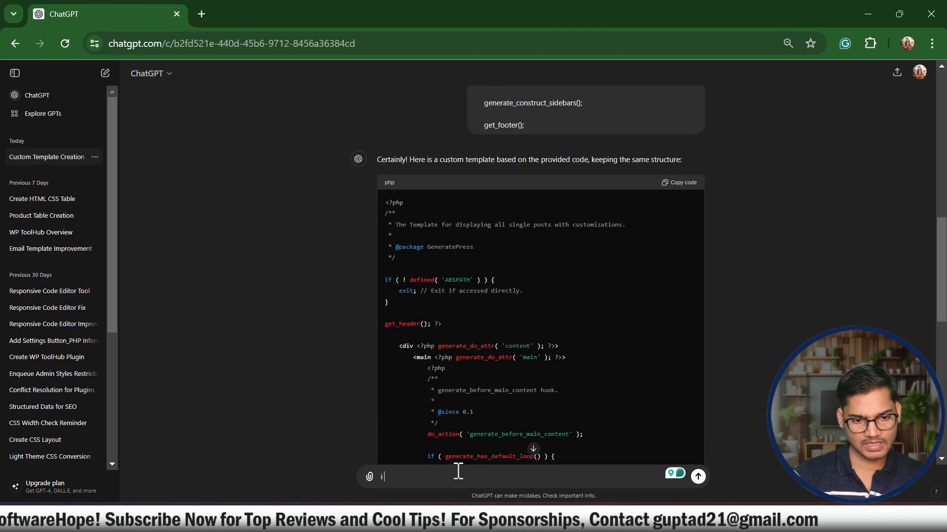
{"action": "type", "text": "i w"}
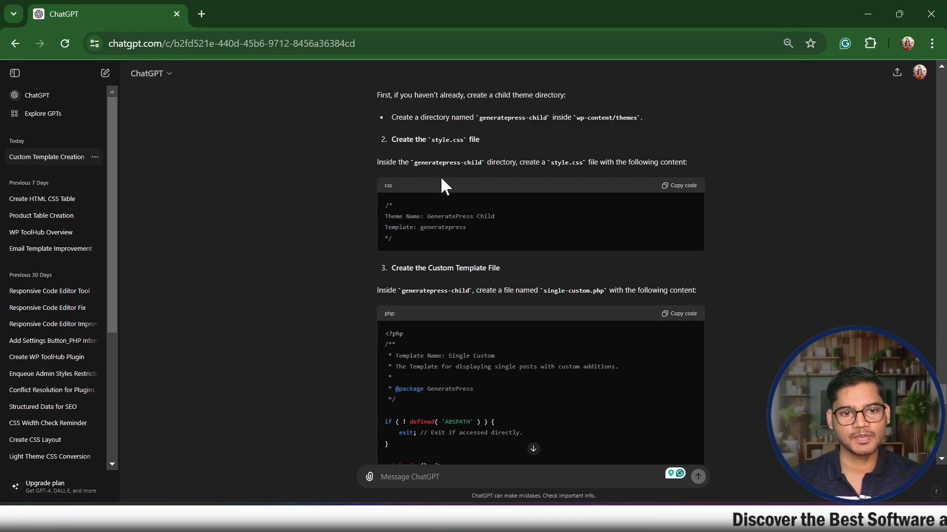
Copy the custom template's PHP code from the reply and select the file name single-custom.php
{"action": "left_click_drag", "start_coordinate": [433, 142], "coordinate": [467, 148]}
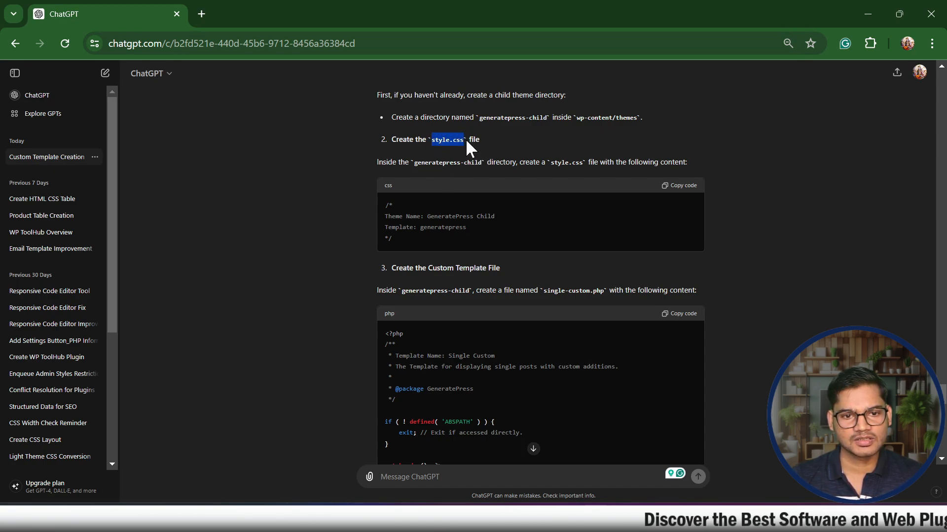
{"action": "left_click", "coordinate": [536, 196]}
{"action": "left_click_drag", "start_coordinate": [375, 212], "coordinate": [399, 246]}
{"action": "left_click", "coordinate": [705, 395]}
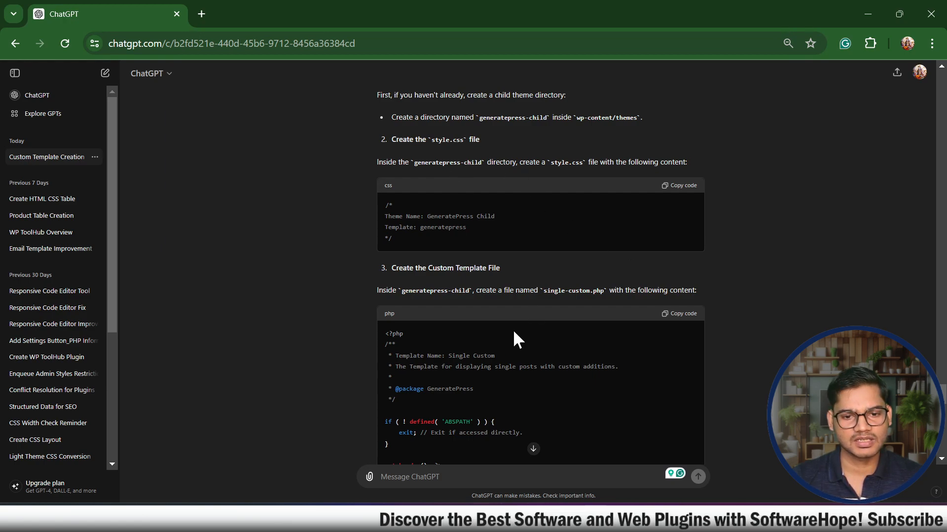
{"action": "left_click", "coordinate": [683, 314]}
{"action": "left_click_drag", "start_coordinate": [542, 291], "coordinate": [604, 293]}
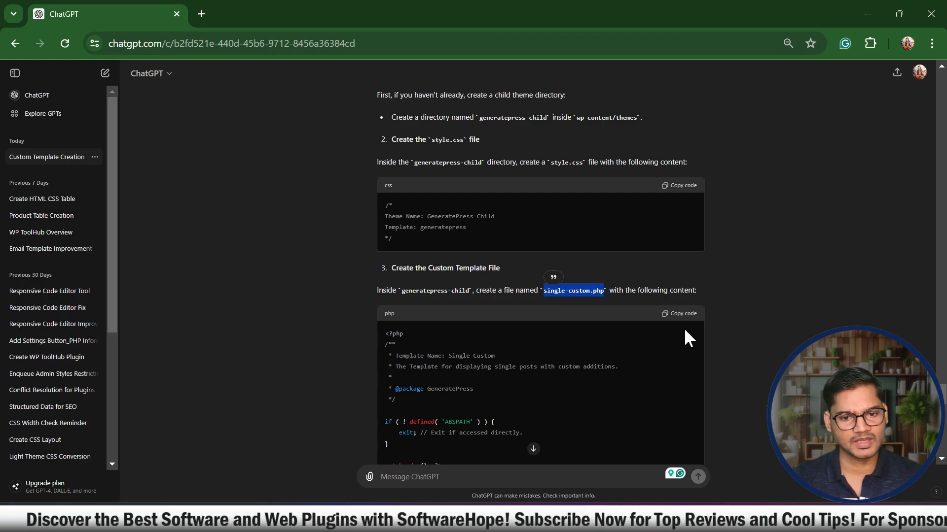
Switch to the WordPress themes page and check which theme is active
{"action": "key", "text": "alt+Tab"}
{"action": "right_click", "coordinate": [464, 242]}
{"action": "left_click", "coordinate": [379, 232]}
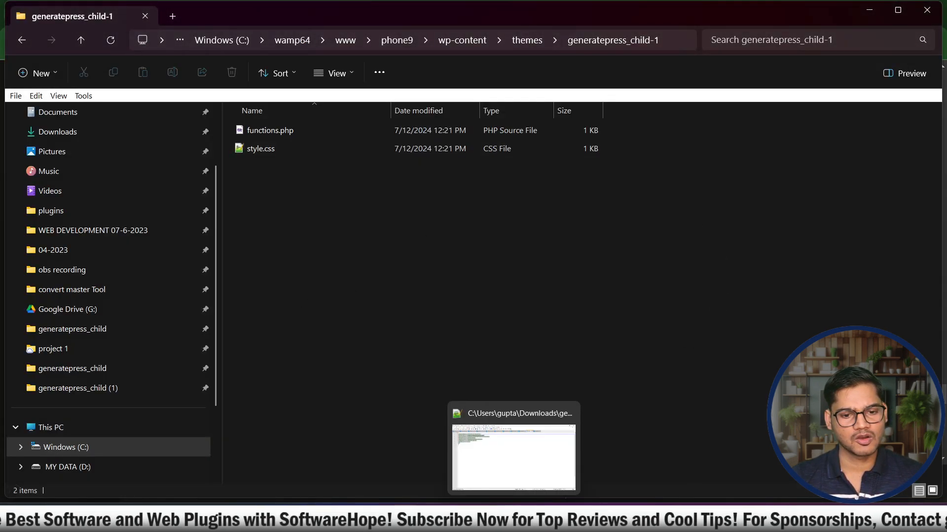
{"action": "left_click", "coordinate": [460, 519]}
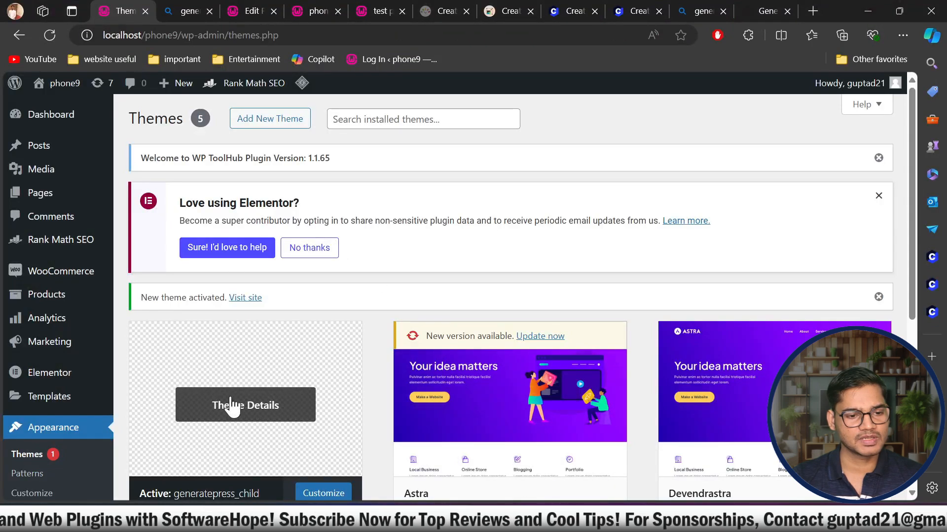
{"action": "scroll", "coordinate": [228, 406], "scroll_direction": "down", "scroll_amount": 3}
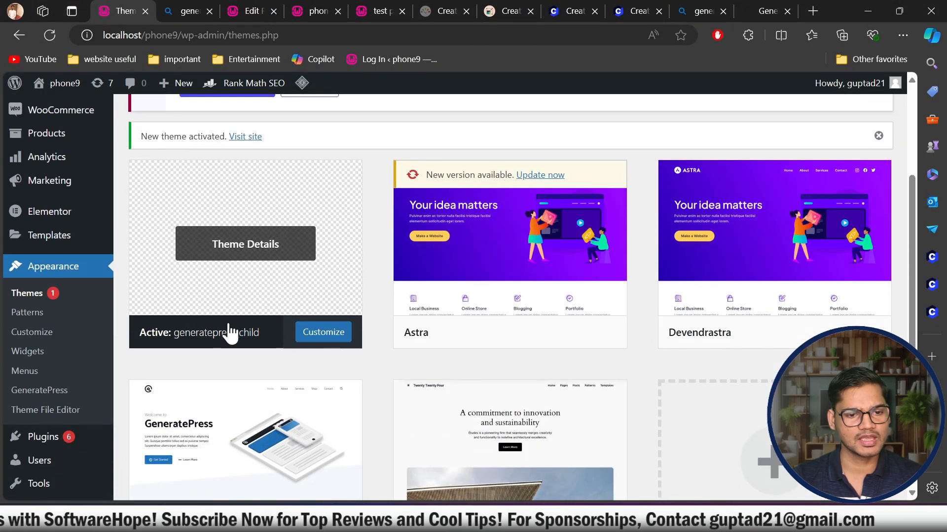
{"action": "key", "text": "alt+Tab"}
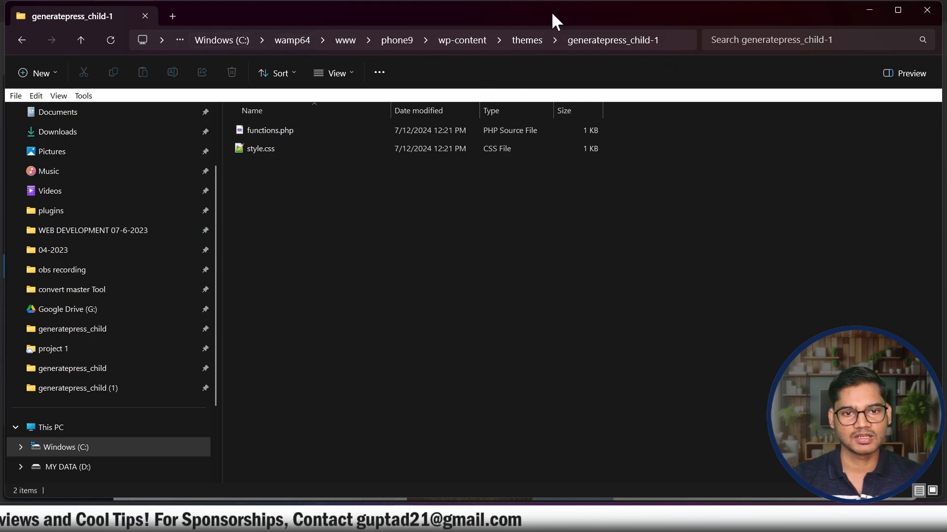
Open the generatepress_child-1 folder inside the WordPress site's themes folder in File Explorer
{"action": "left_click", "coordinate": [530, 33]}
{"action": "left_click", "coordinate": [552, 309]}
{"action": "left_click", "coordinate": [534, 42]}
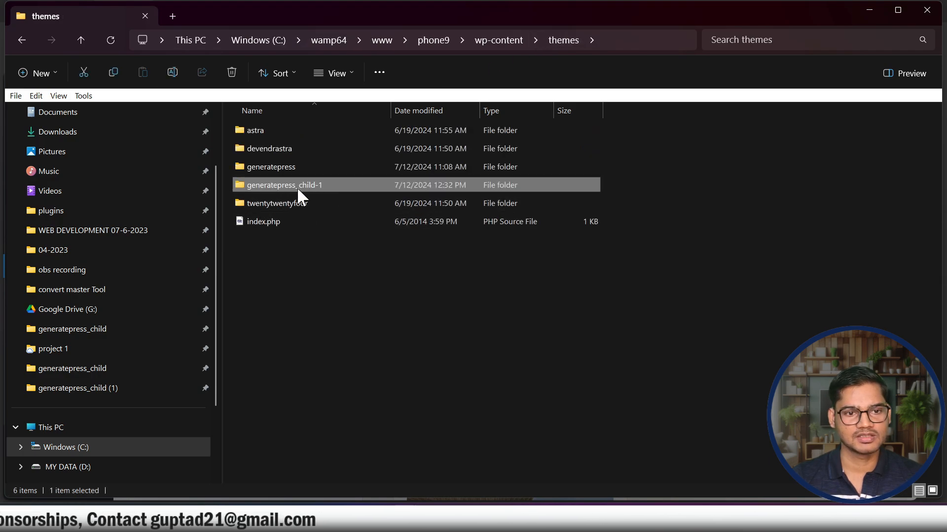
{"action": "double_click", "coordinate": [324, 186]}
Create a text document in generatepress_child-1 named single-custom.php, accepting the changed file extension
{"action": "right_click", "coordinate": [386, 208]}
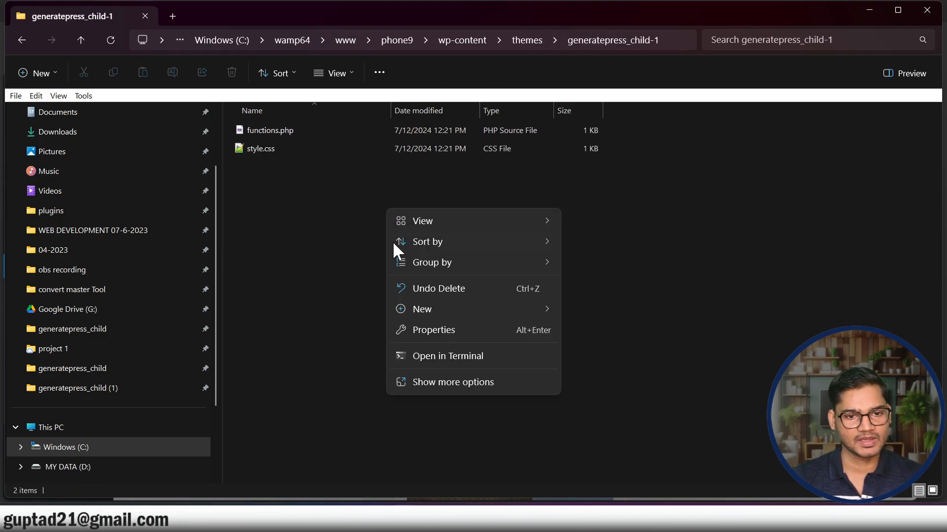
{"action": "mouse_move", "coordinate": [442, 309]}
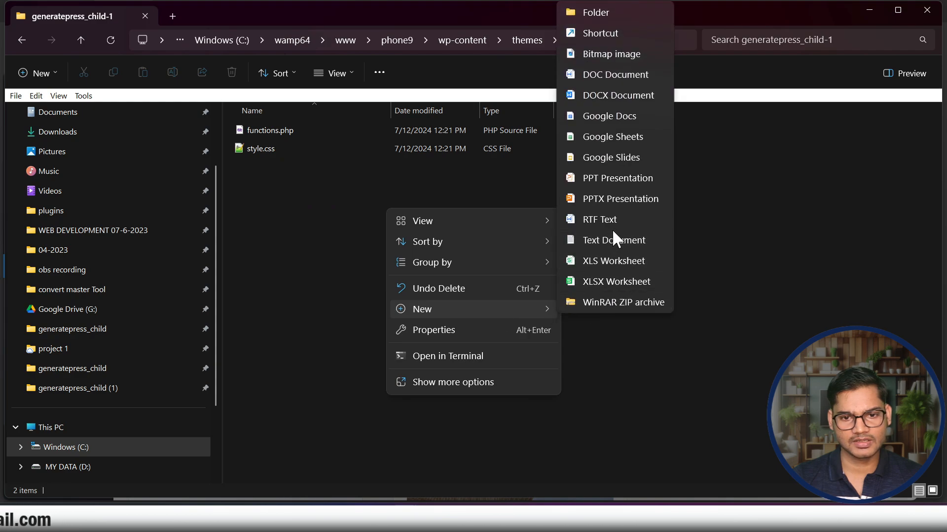
{"action": "left_click", "coordinate": [618, 243]}
{"action": "key", "text": "ctrl+a"}
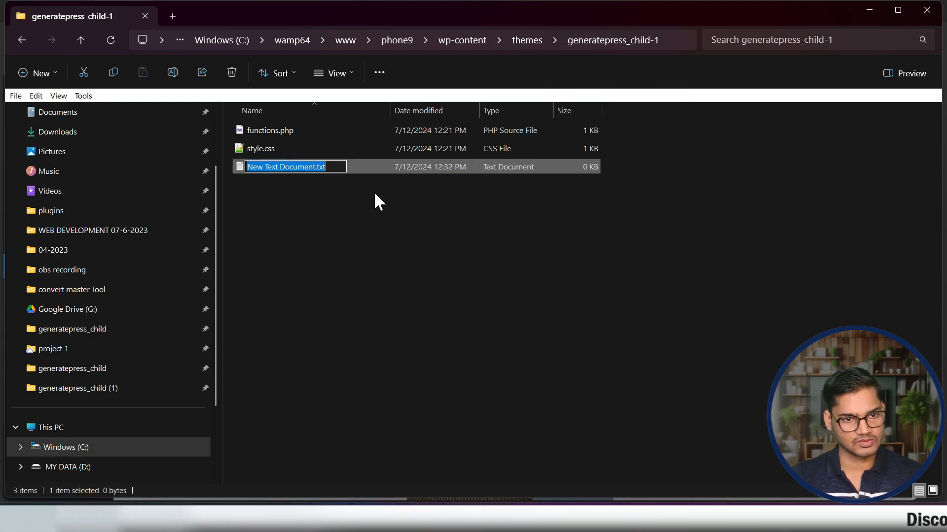
{"action": "type", "text": "single-custom.php"}
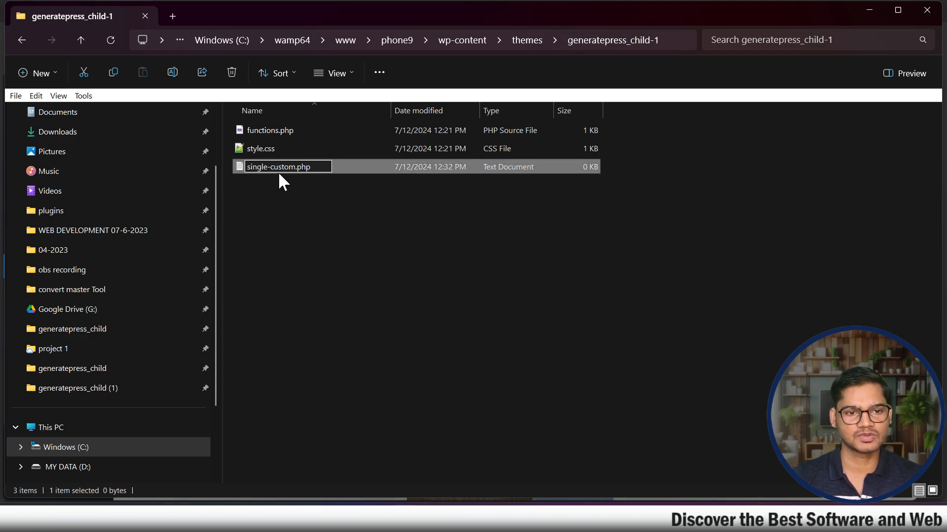
{"action": "key", "text": "Return"}
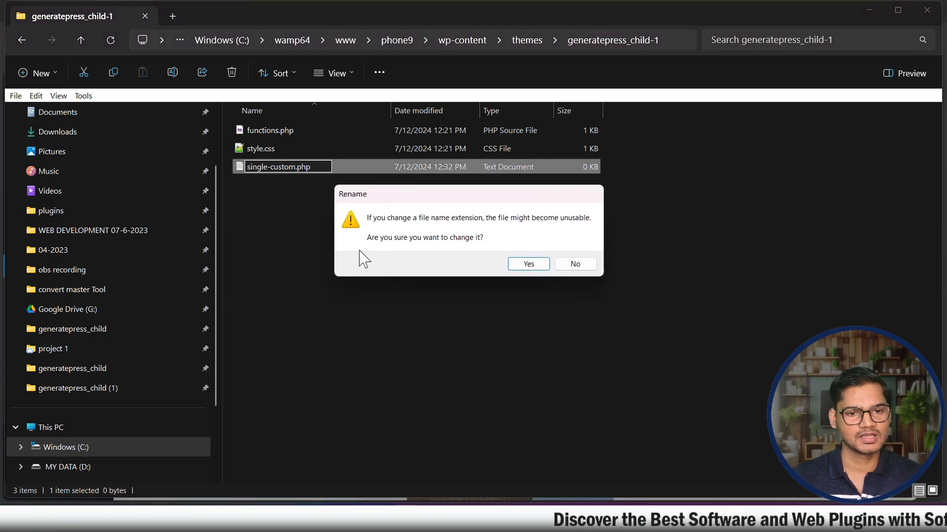
{"action": "left_click", "coordinate": [524, 265]}
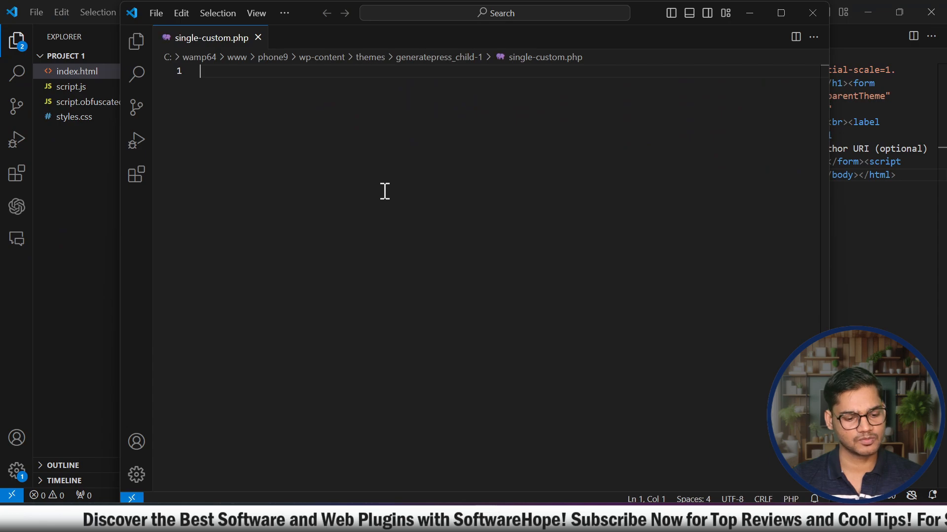
Paste the custom template's PHP code into the empty single-custom.php file in Visual Studio Code
{"action": "key", "text": "ctrl+v"}
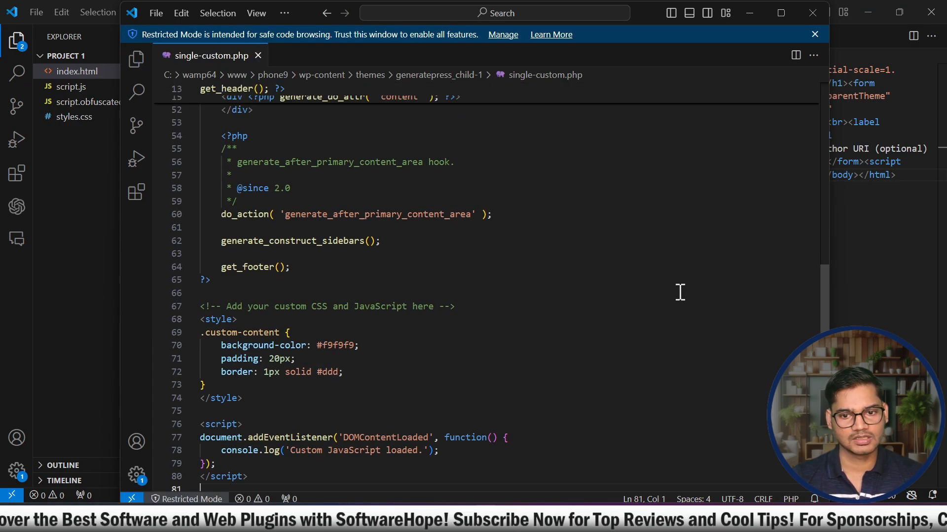
{"action": "scroll", "coordinate": [725, 316], "scroll_direction": "up", "scroll_amount": 4}
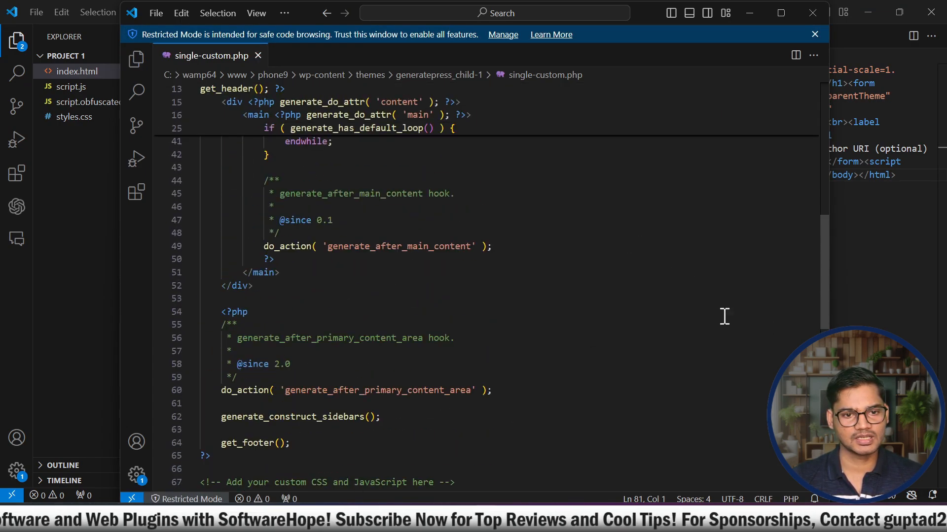
{"action": "scroll", "coordinate": [724, 316], "scroll_direction": "up", "scroll_amount": 10}
Examine the opening comment block of single-custom.php, especially its Template Name line
{"action": "left_click", "coordinate": [519, 327]}
{"action": "left_click", "coordinate": [309, 167]}
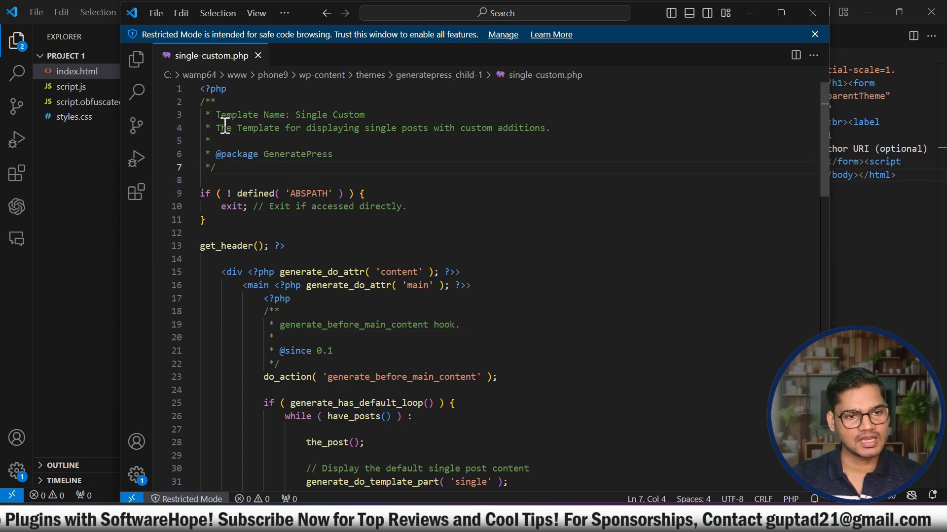
{"action": "left_click_drag", "start_coordinate": [215, 114], "coordinate": [293, 109]}
{"action": "left_click", "coordinate": [377, 128]}
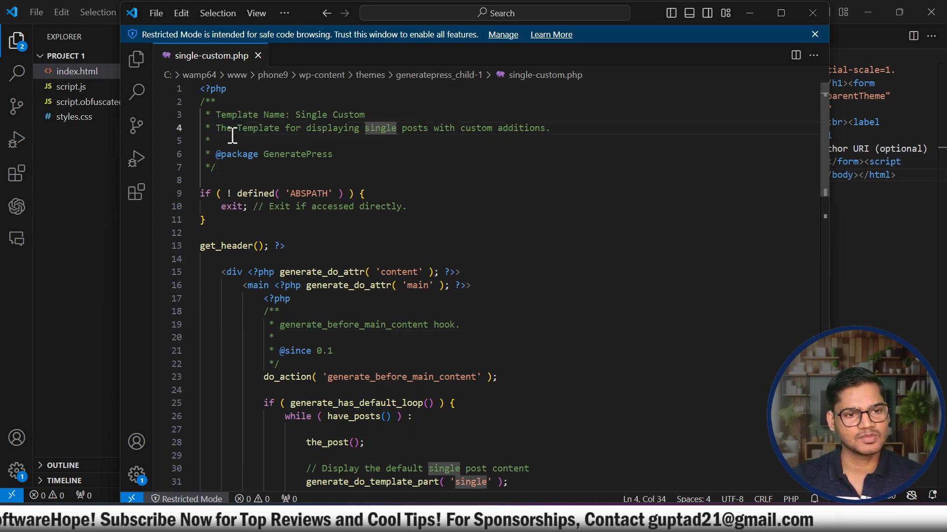
{"action": "left_click_drag", "start_coordinate": [217, 167], "coordinate": [204, 87]}
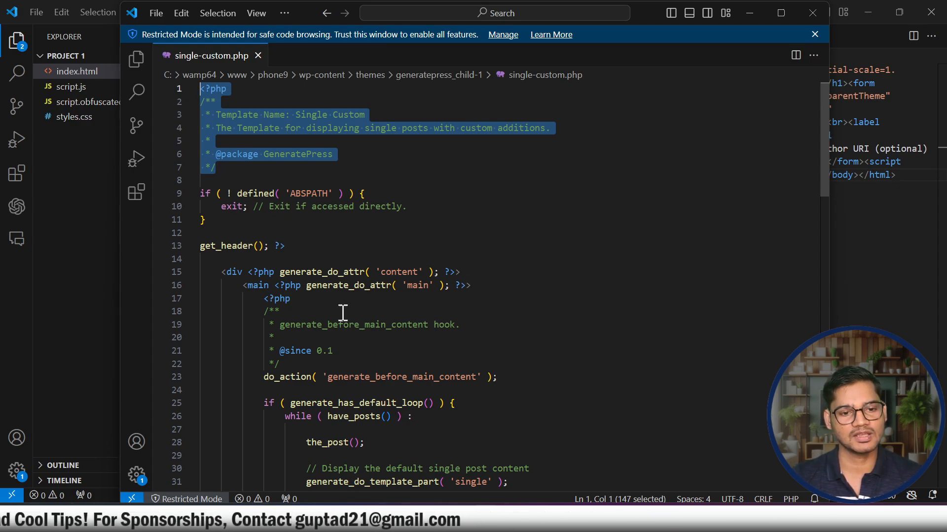
{"action": "scroll", "coordinate": [343, 312], "scroll_direction": "down", "scroll_amount": 5}
{"action": "scroll", "coordinate": [560, 353], "scroll_direction": "up", "scroll_amount": 5}
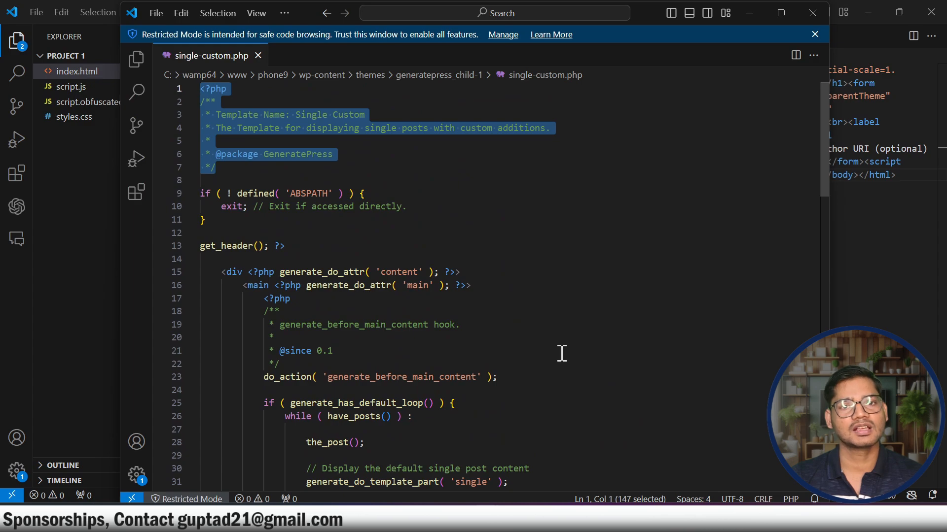
{"action": "left_click", "coordinate": [375, 241]}
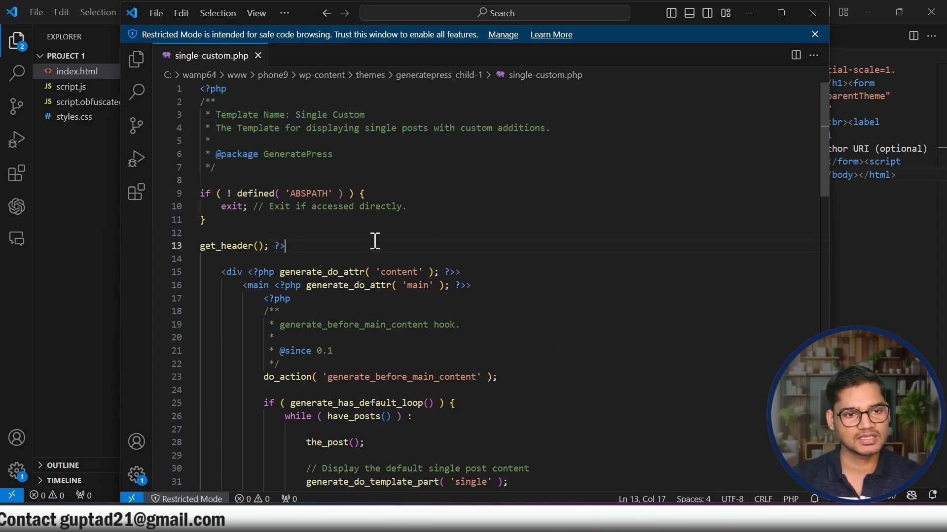
{"action": "left_click_drag", "start_coordinate": [217, 115], "coordinate": [282, 115]}
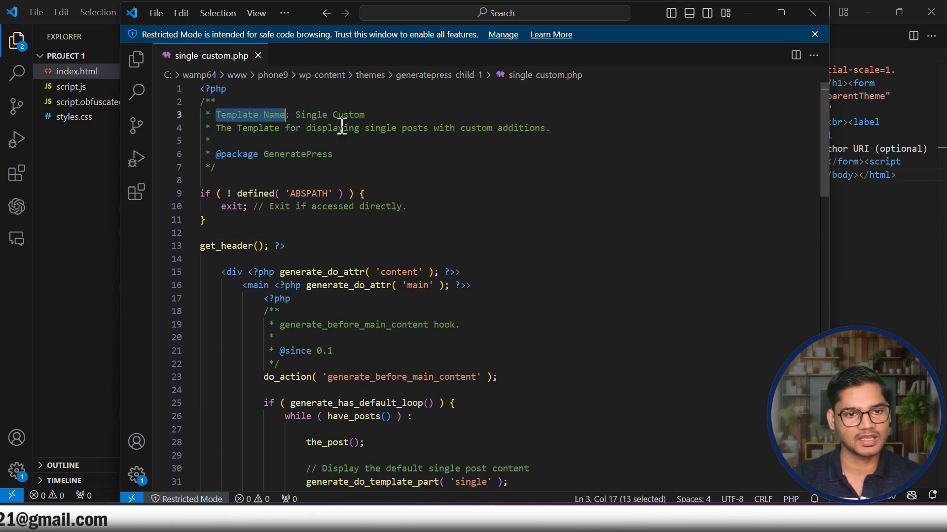
Close the single-custom.php editor window and start a new page in the WordPress dashboard
{"action": "left_click", "coordinate": [482, 286]}
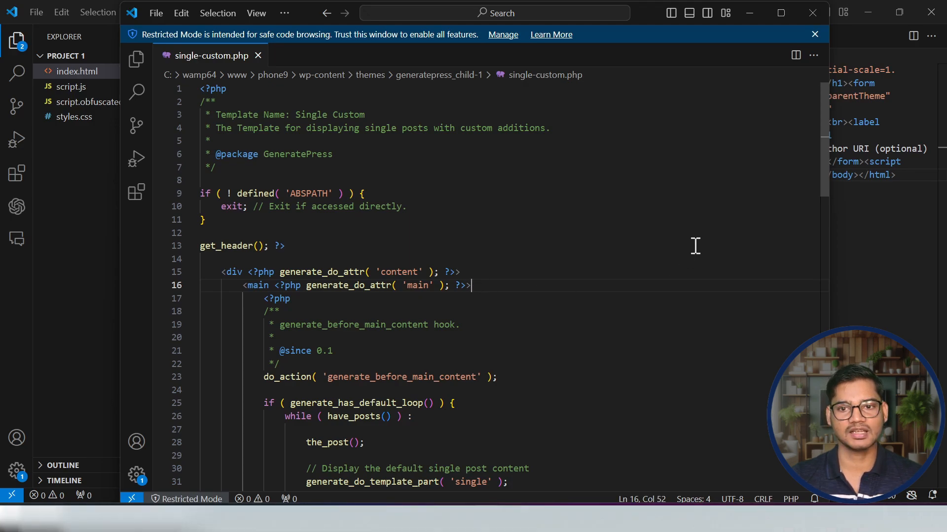
{"action": "left_click", "coordinate": [814, 34]}
{"action": "left_click", "coordinate": [813, 13]}
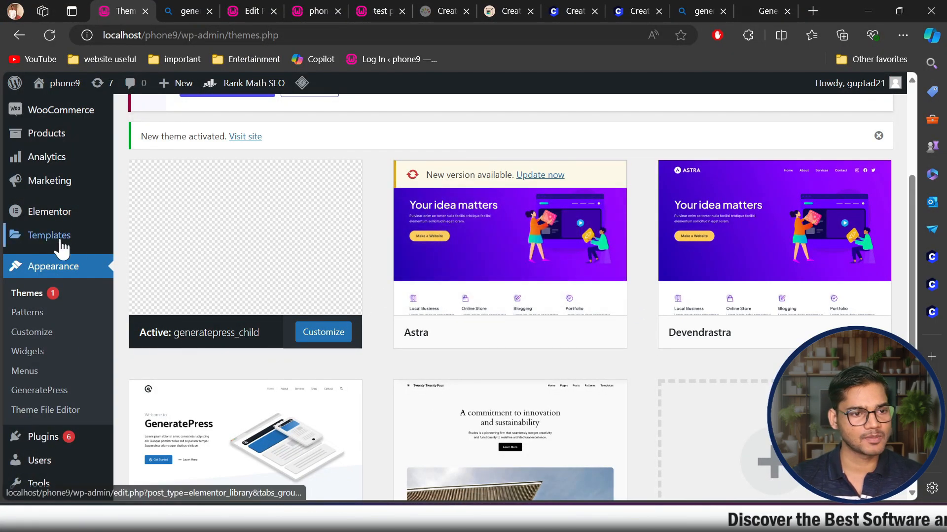
{"action": "scroll", "coordinate": [20, 270], "scroll_direction": "up", "scroll_amount": 3}
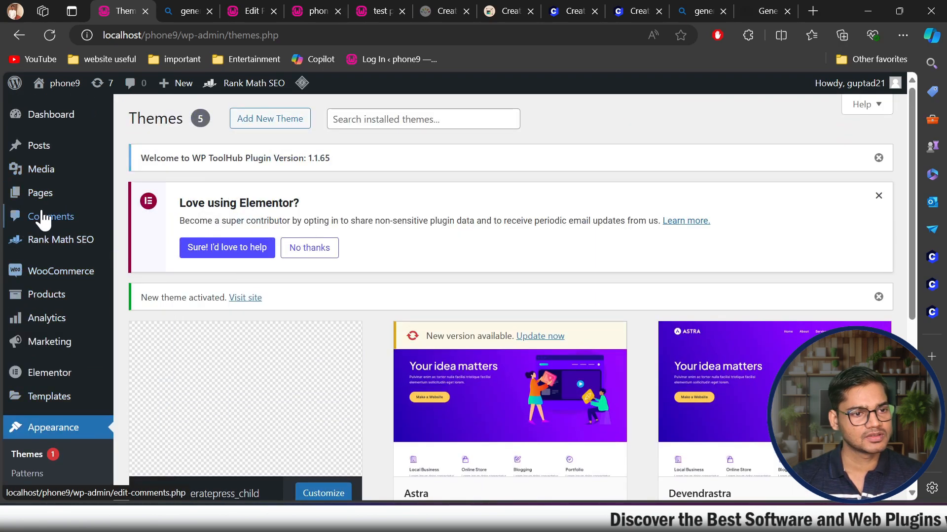
{"action": "mouse_move", "coordinate": [40, 193]}
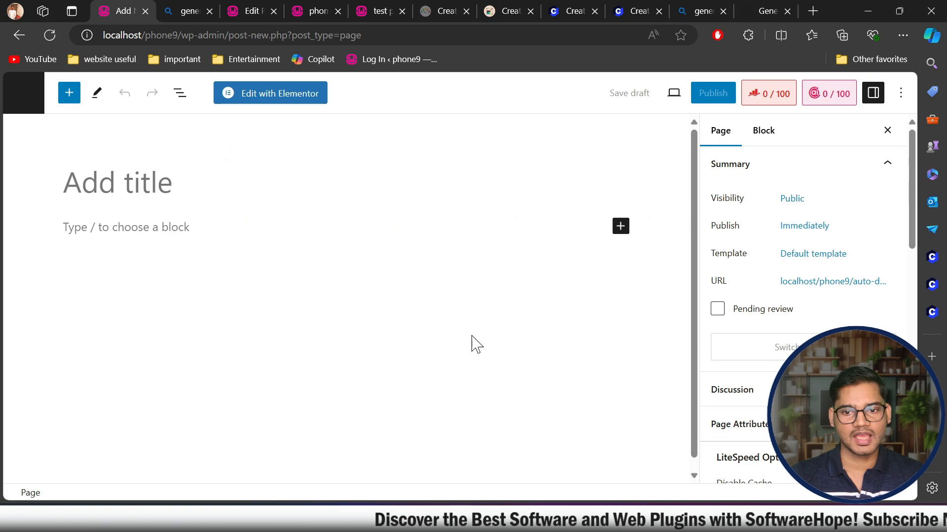
Title the new page html and list the templates available for it
{"action": "double_click", "coordinate": [153, 189]}
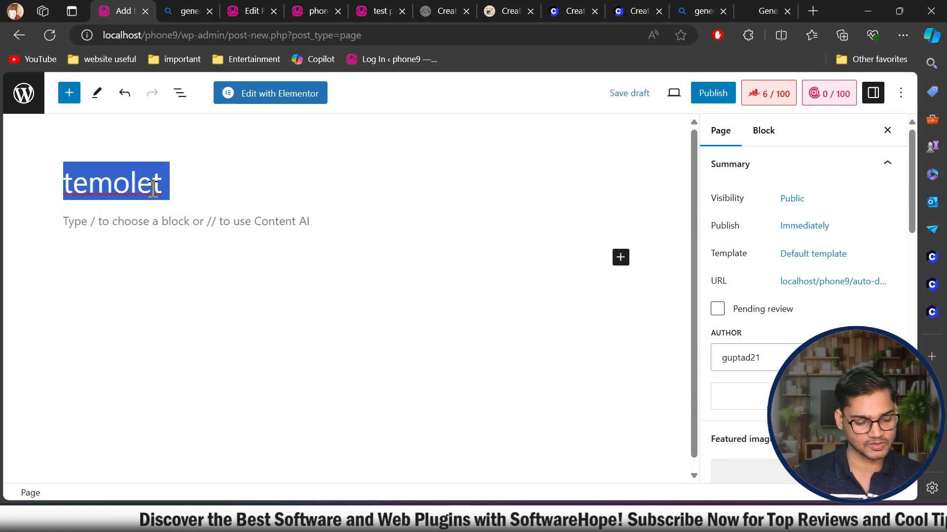
{"action": "type", "text": "html"}
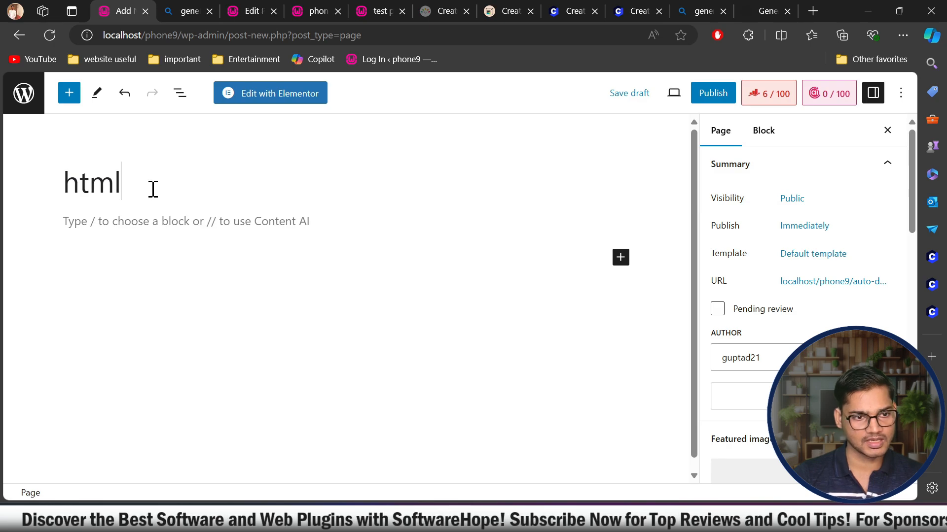
{"action": "left_click", "coordinate": [833, 256]}
{"action": "left_click", "coordinate": [745, 361]}
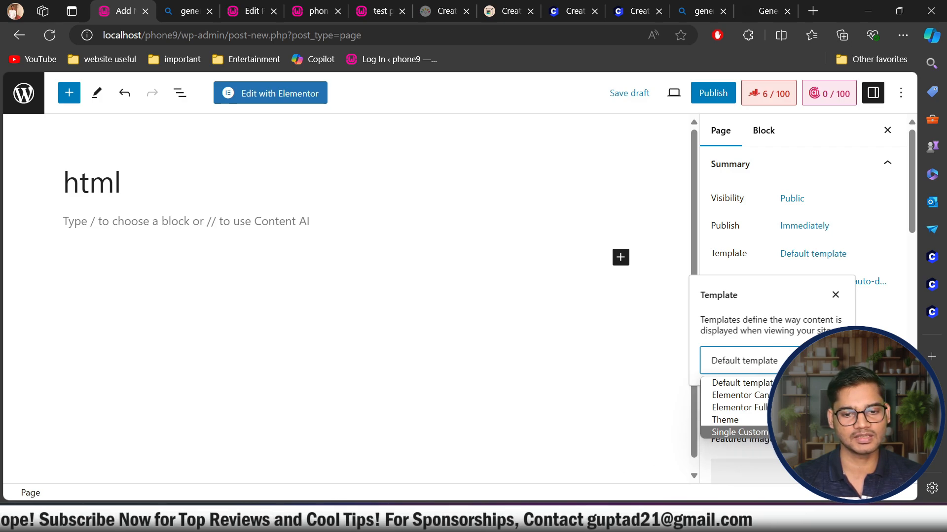
Open single-custom.php from the generatepress_child-1 folder in File Explorer for editing in Visual Studio Code
{"action": "left_click", "coordinate": [597, 517]}
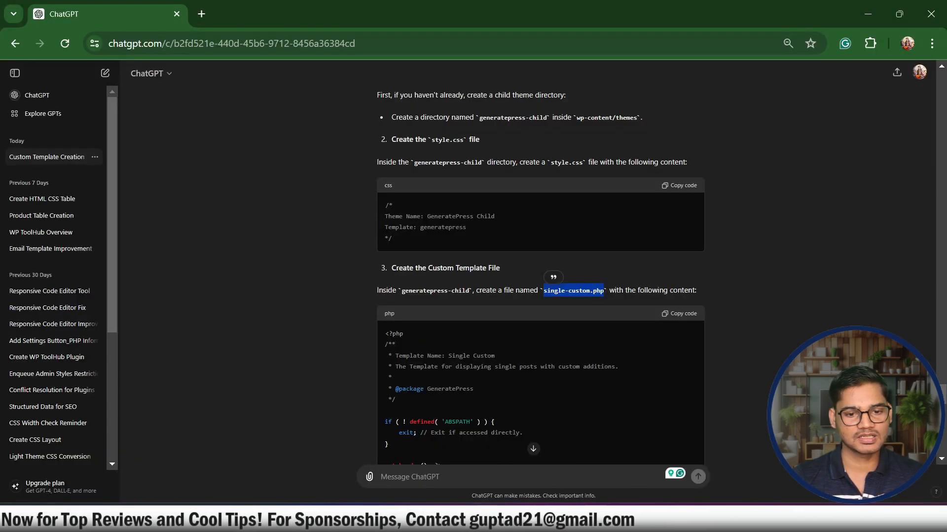
{"action": "left_click", "coordinate": [566, 518]}
{"action": "mouse_move", "coordinate": [406, 517]}
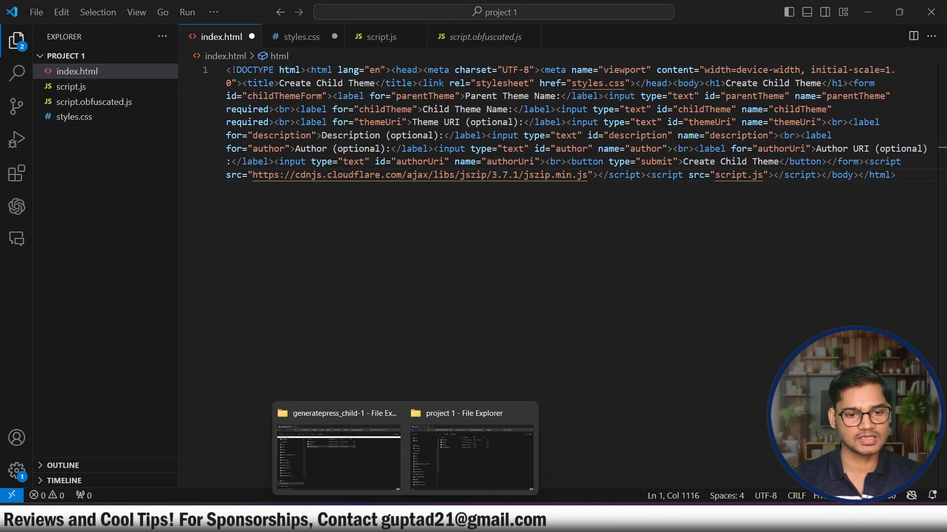
{"action": "left_click", "coordinate": [365, 458]}
{"action": "right_click", "coordinate": [354, 167]}
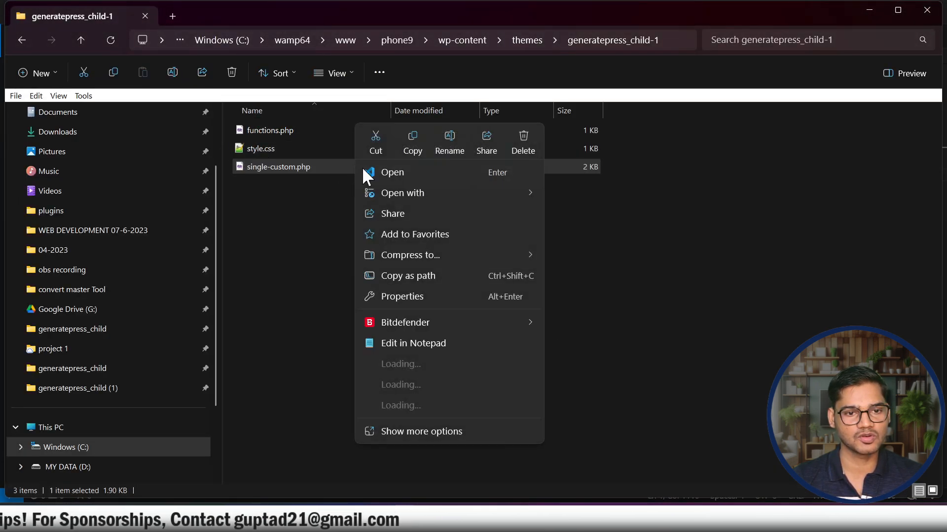
{"action": "left_click", "coordinate": [392, 170]}
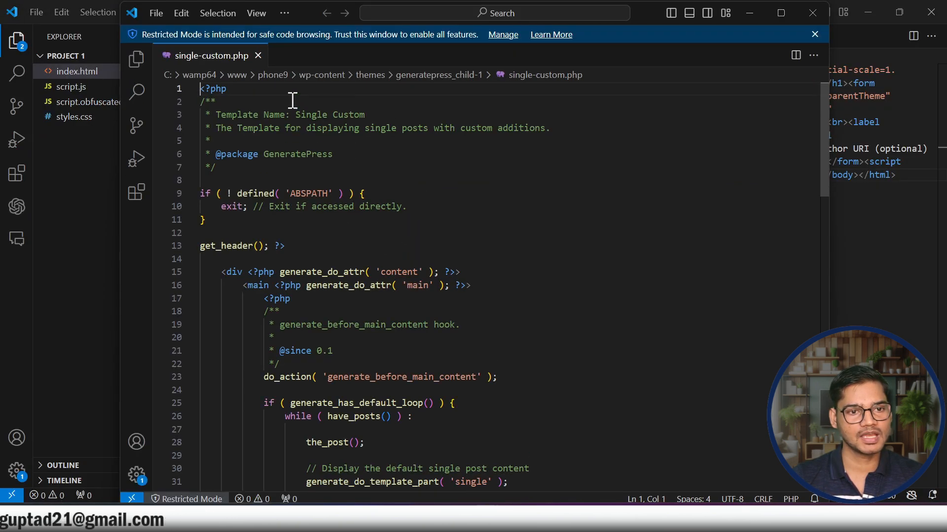
Set the Template Name in the opening comment of single-custom.php to HTML TOOL and save the file
{"action": "left_click_drag", "start_coordinate": [297, 114], "coordinate": [375, 114]}
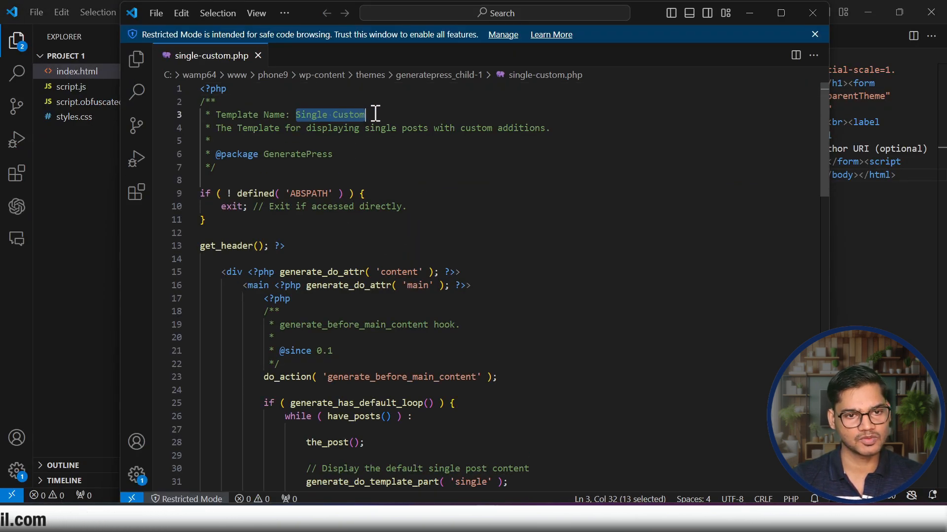
{"action": "type", "text": "HTML"}
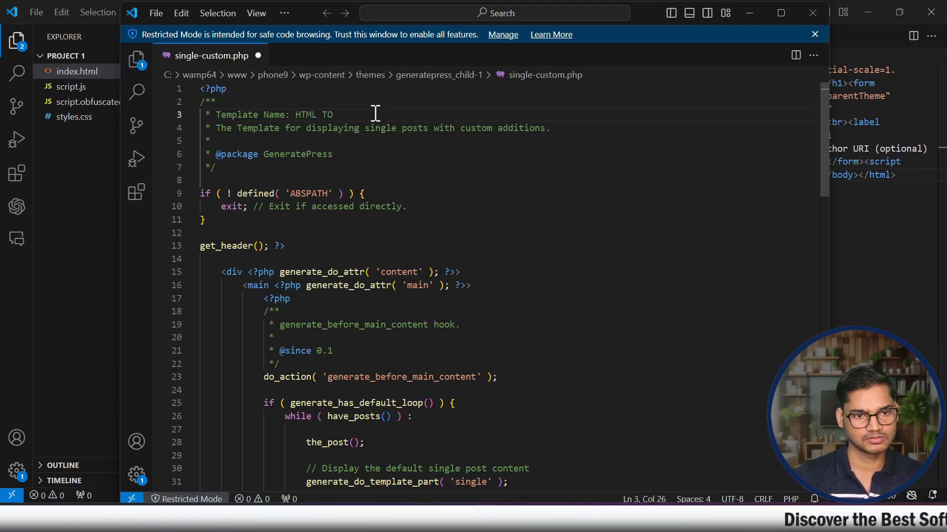
{"action": "key", "text": "ctrl+s"}
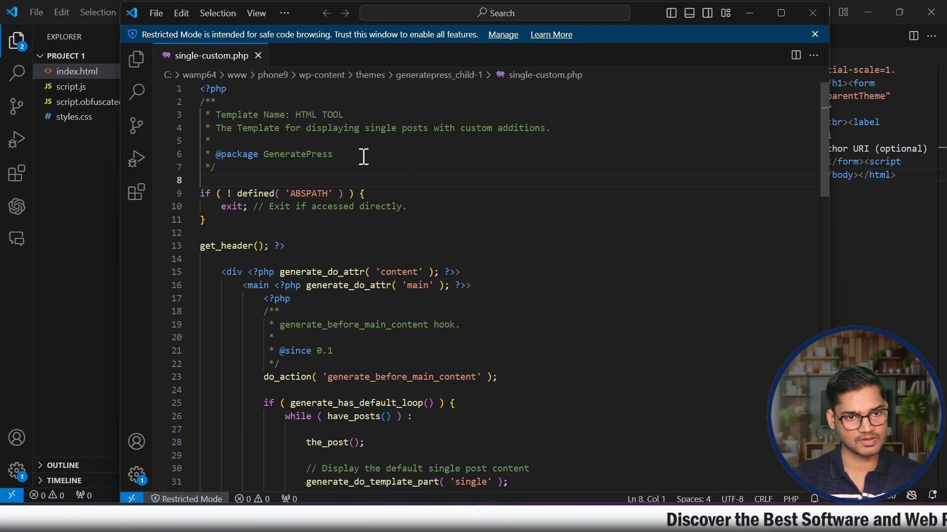
Rename single-custom.php in the generatepress_child-1 folder as HTML-TOOL.php, based on the template name copied from its code
{"action": "left_click_drag", "start_coordinate": [350, 114], "coordinate": [294, 116]}
{"action": "key", "text": "ctrl+c"}
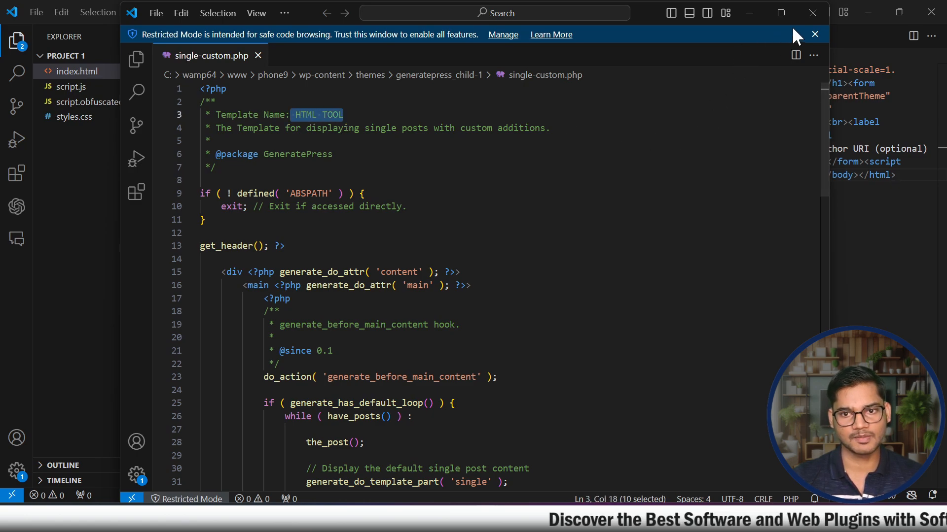
{"action": "left_click", "coordinate": [814, 34]}
{"action": "left_click", "coordinate": [804, 14]}
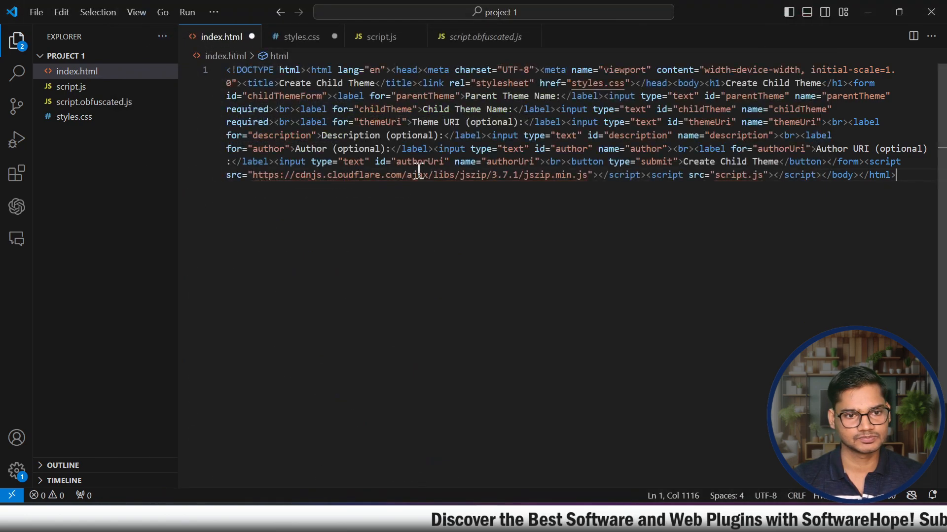
{"action": "left_click", "coordinate": [866, 9]}
{"action": "left_click", "coordinate": [281, 167]}
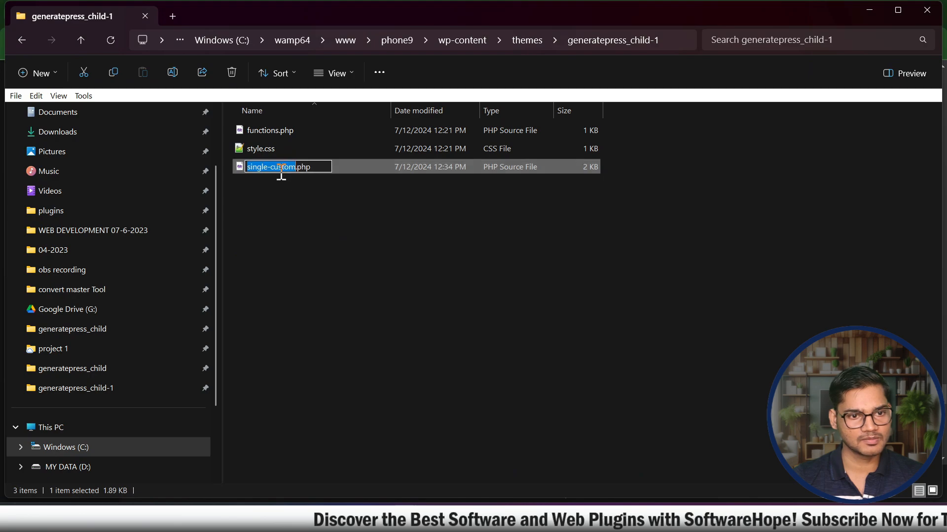
{"action": "type", "text": "HTML TOOL"}
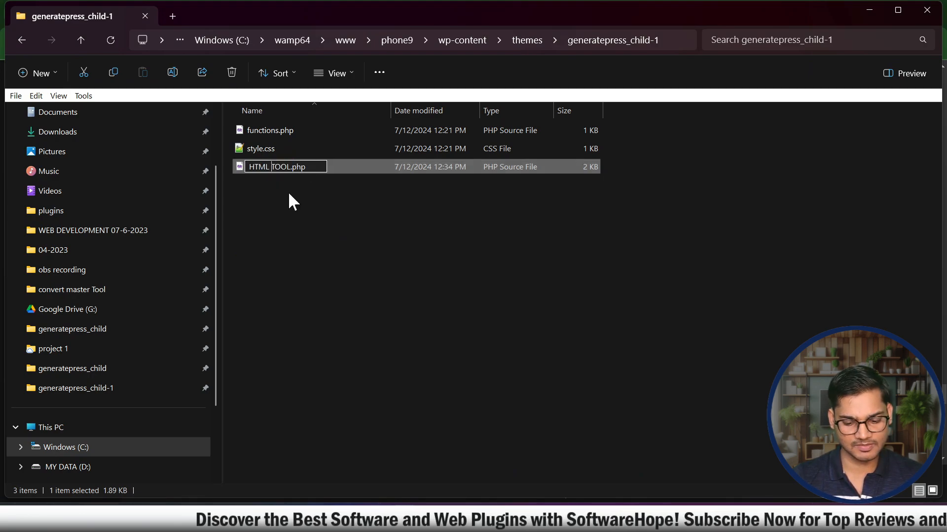
{"action": "key", "text": "BackSpace"}
{"action": "type", "text": "-"}
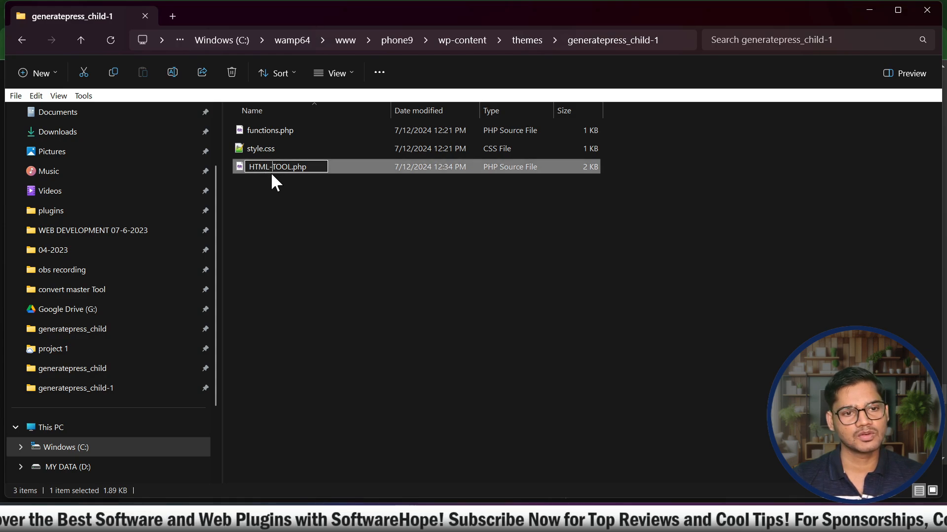
{"action": "left_click", "coordinate": [507, 276]}
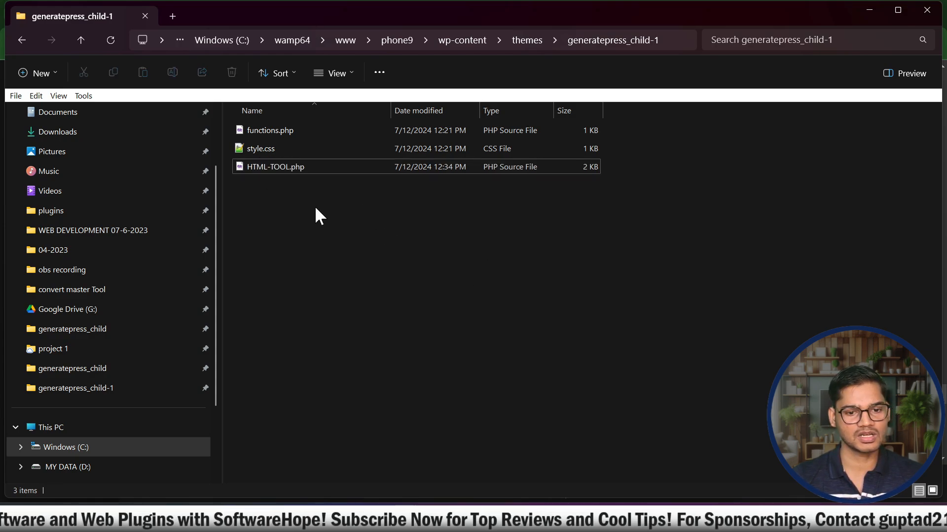
Reload the new WordPress page in the browser, discarding its unsaved changes, and title it HTML TOOL
{"action": "left_click", "coordinate": [460, 518]}
{"action": "left_click", "coordinate": [49, 35]}
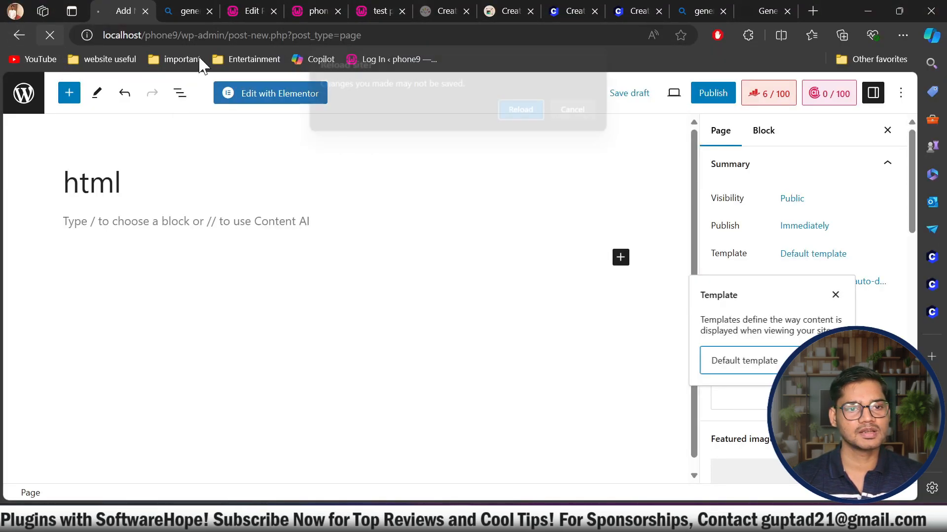
{"action": "left_click", "coordinate": [505, 110]}
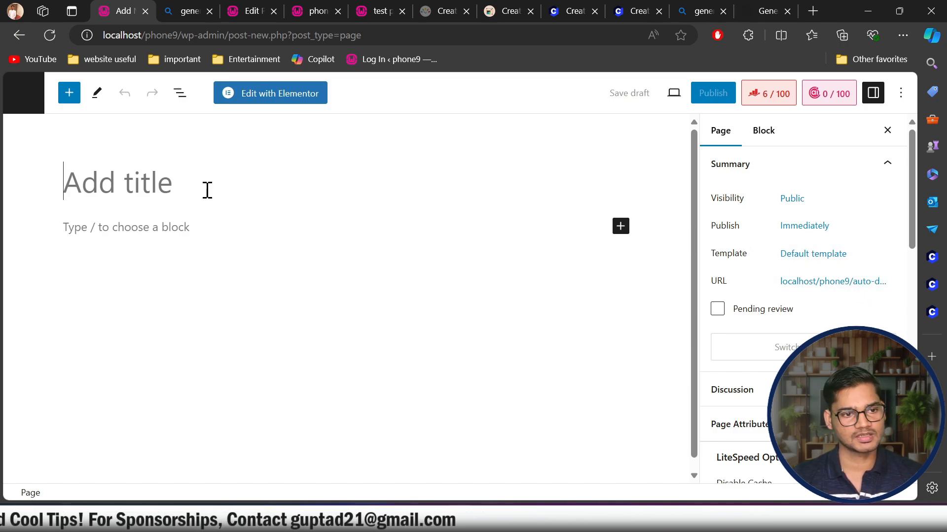
{"action": "key", "text": "ctrl+v"}
Assign the HTML TOOL template to the new page and close the template settings
{"action": "left_click", "coordinate": [827, 262]}
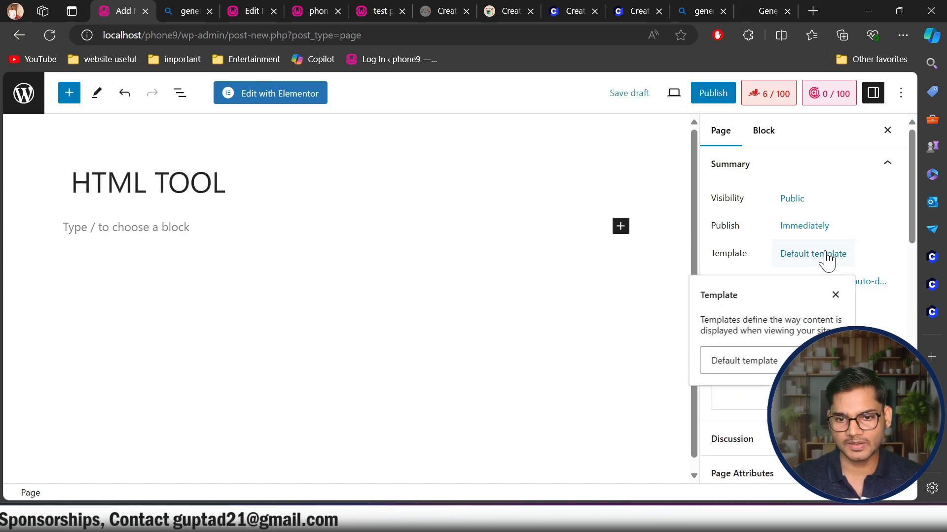
{"action": "left_click", "coordinate": [789, 361]}
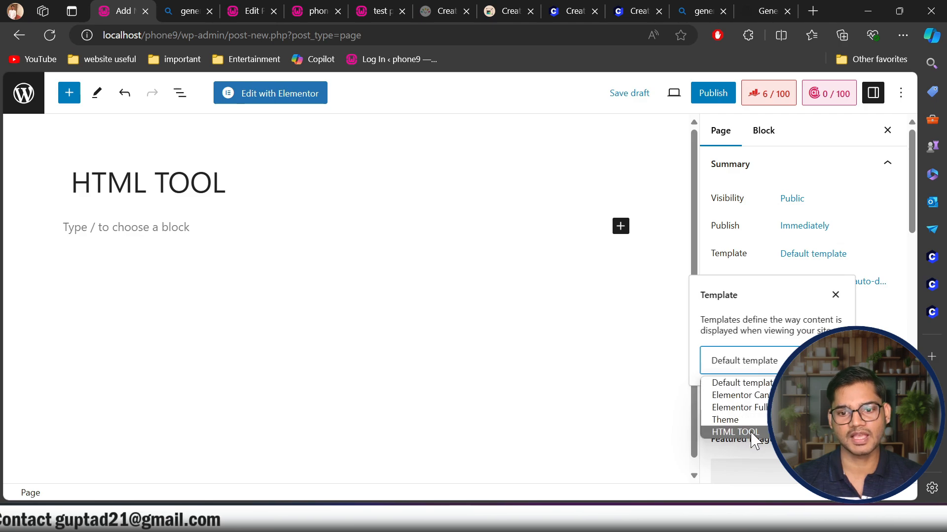
{"action": "left_click", "coordinate": [735, 433]}
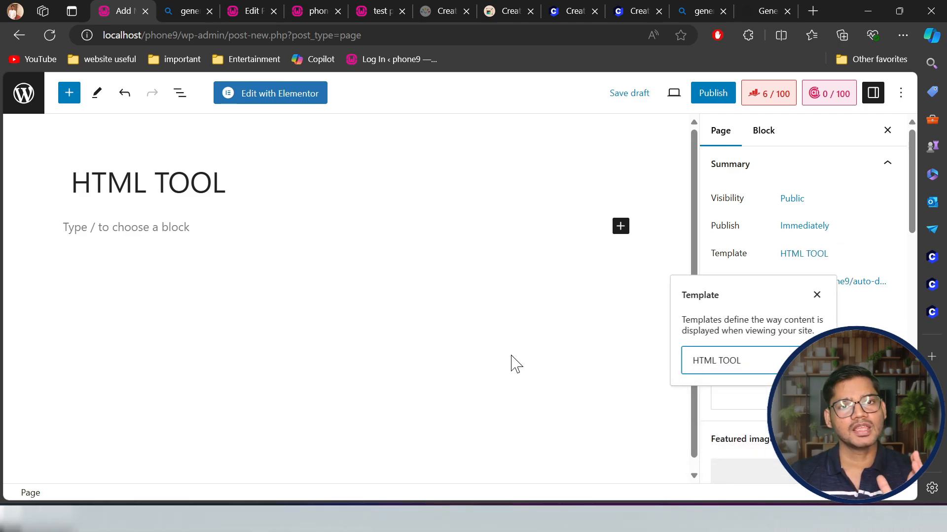
{"action": "left_click", "coordinate": [816, 294]}
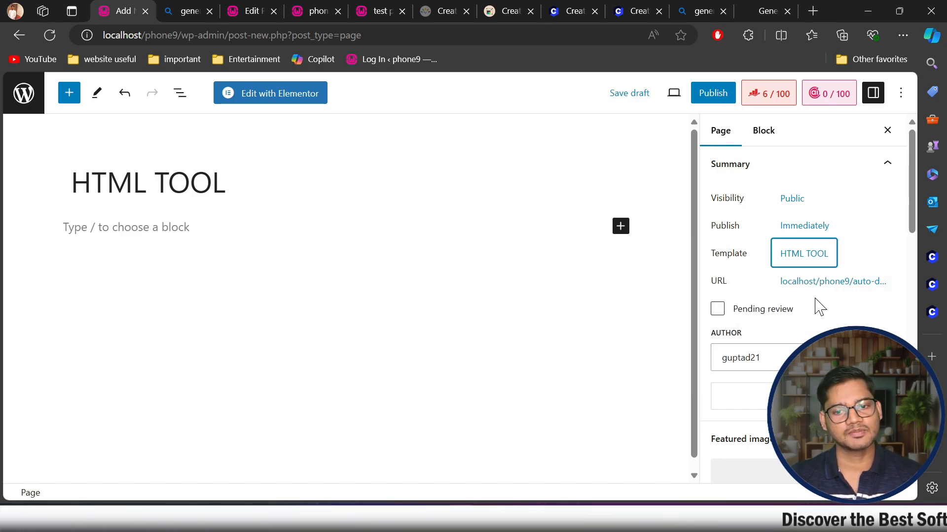
Review the template choices offered for the HTML TOOL page
{"action": "left_click", "coordinate": [819, 266]}
{"action": "left_click", "coordinate": [742, 365]}
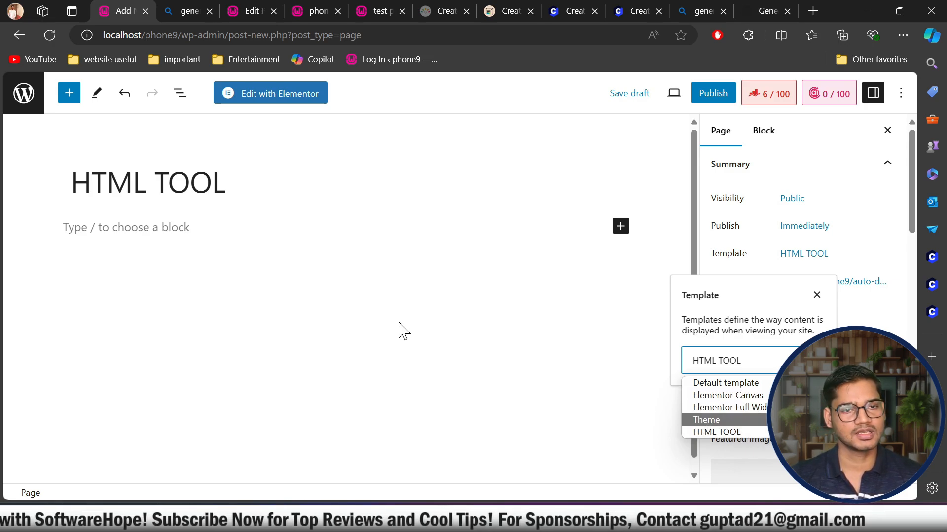
{"action": "left_click", "coordinate": [458, 311]}
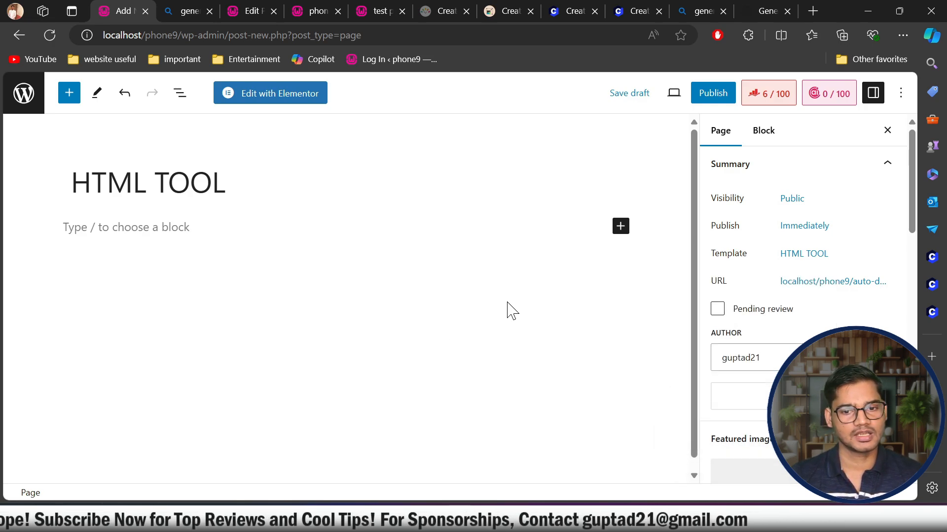